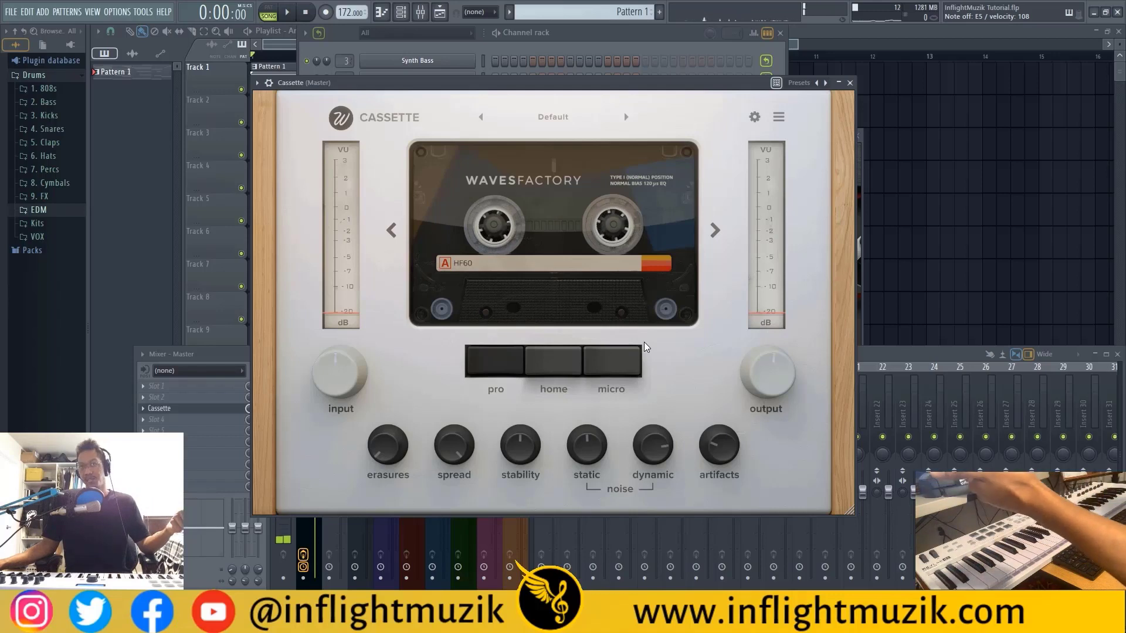
- Play the song and raise the Cassette plugin's input level to 7.7 dB, then stop playback
drag(646, 82, 659, 77)
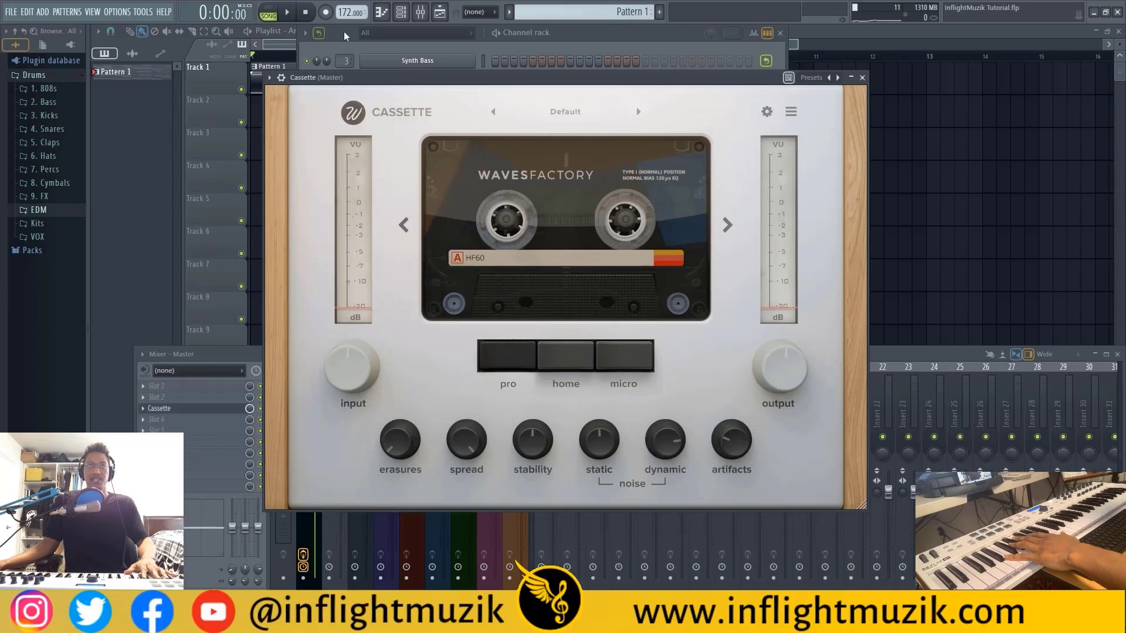
click(286, 13)
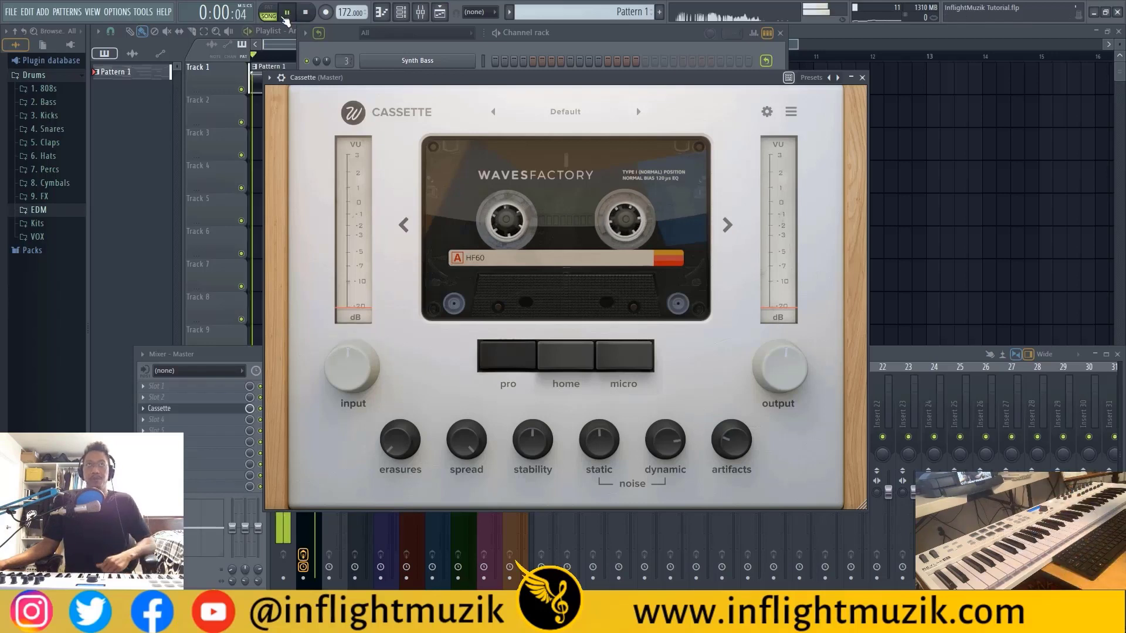
drag(352, 367, 364, 361)
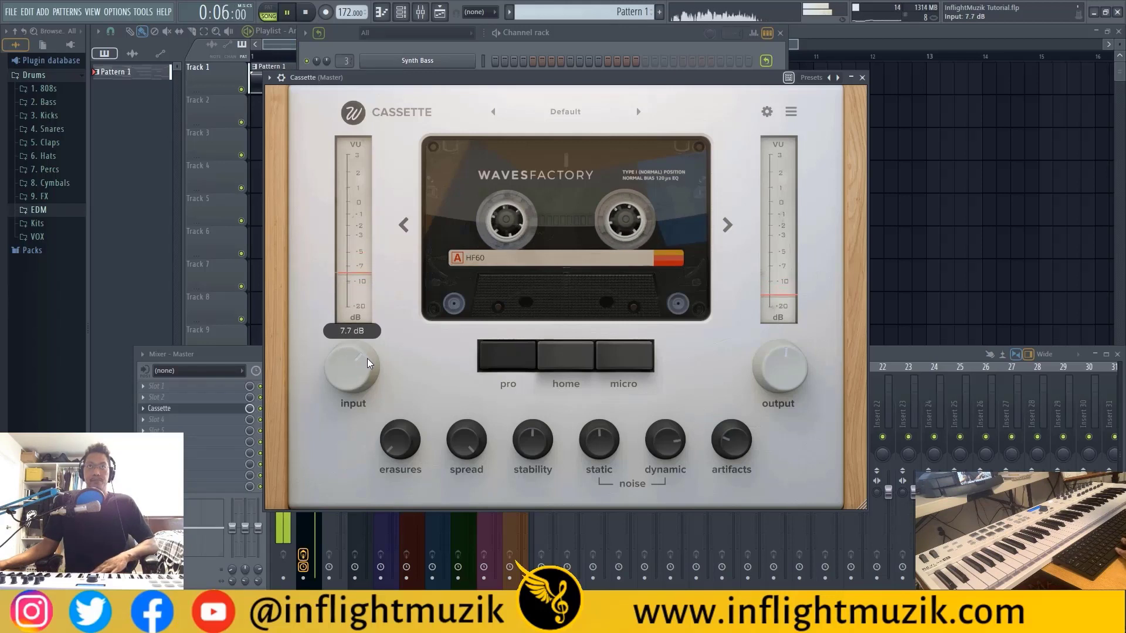
key(space)
mouse_move(355, 375)
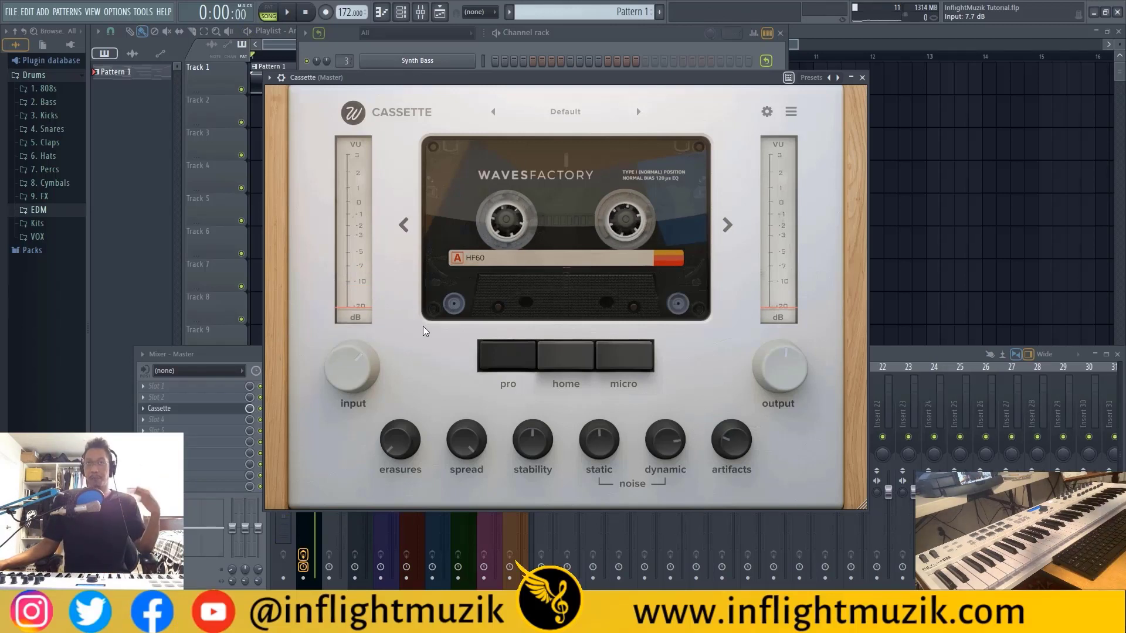
- Lower Cassette's input level and its static noise while auditioning the song
key(space)
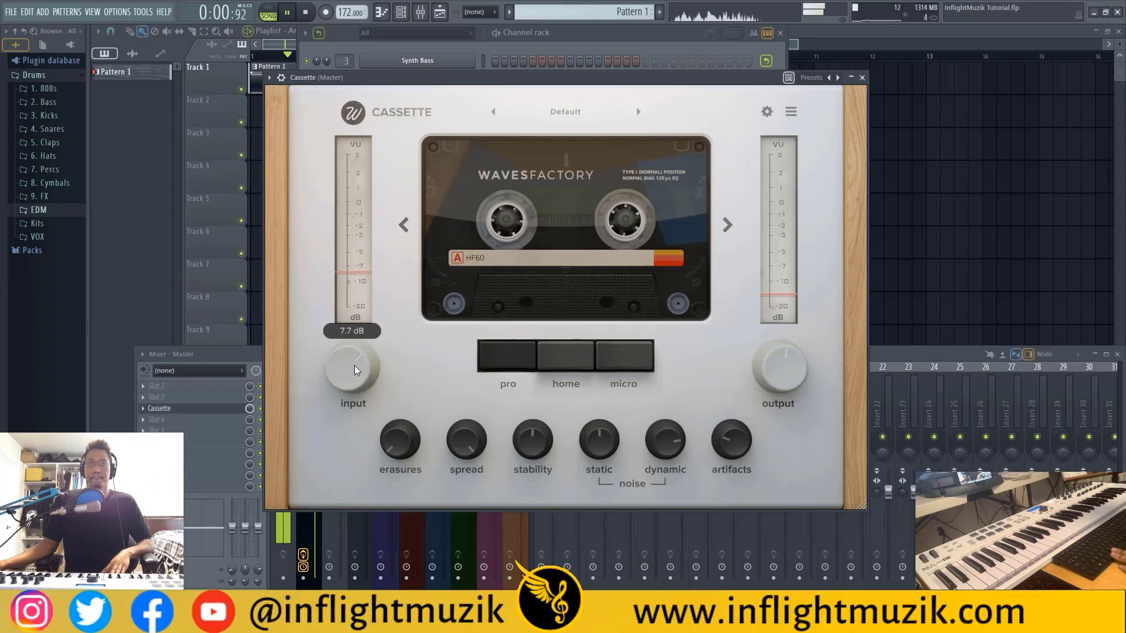
drag(356, 371, 355, 421)
key(space)
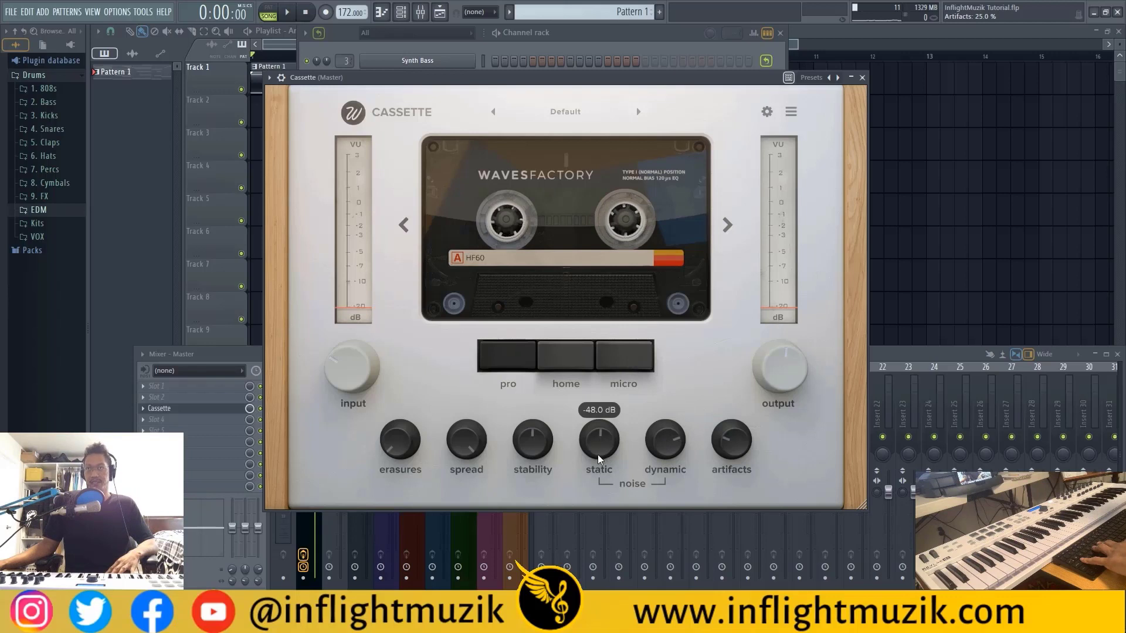
key(space)
drag(602, 444, 599, 467)
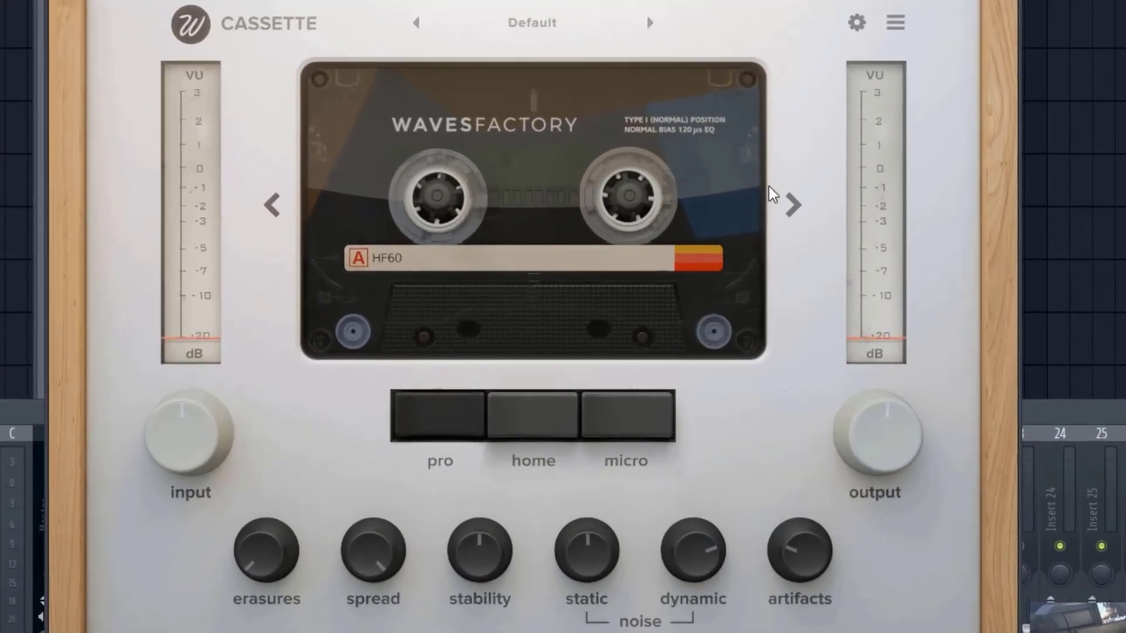
- Compare the Type I HF60 and Type II 90 tapes, then load the FeCr 90 tape
click(793, 205)
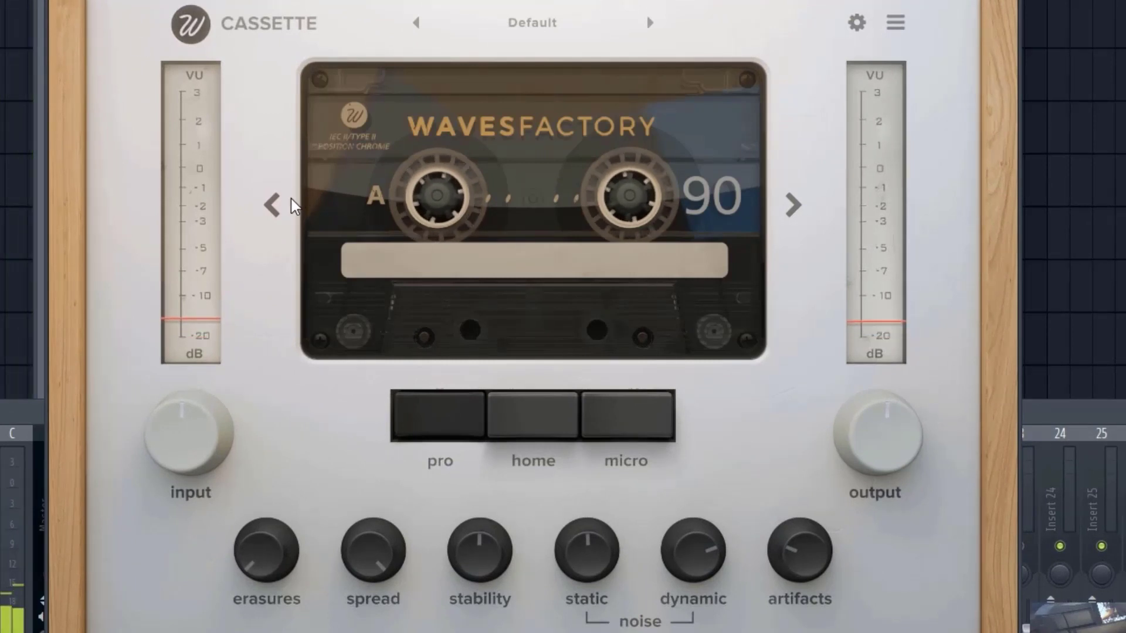
click(275, 204)
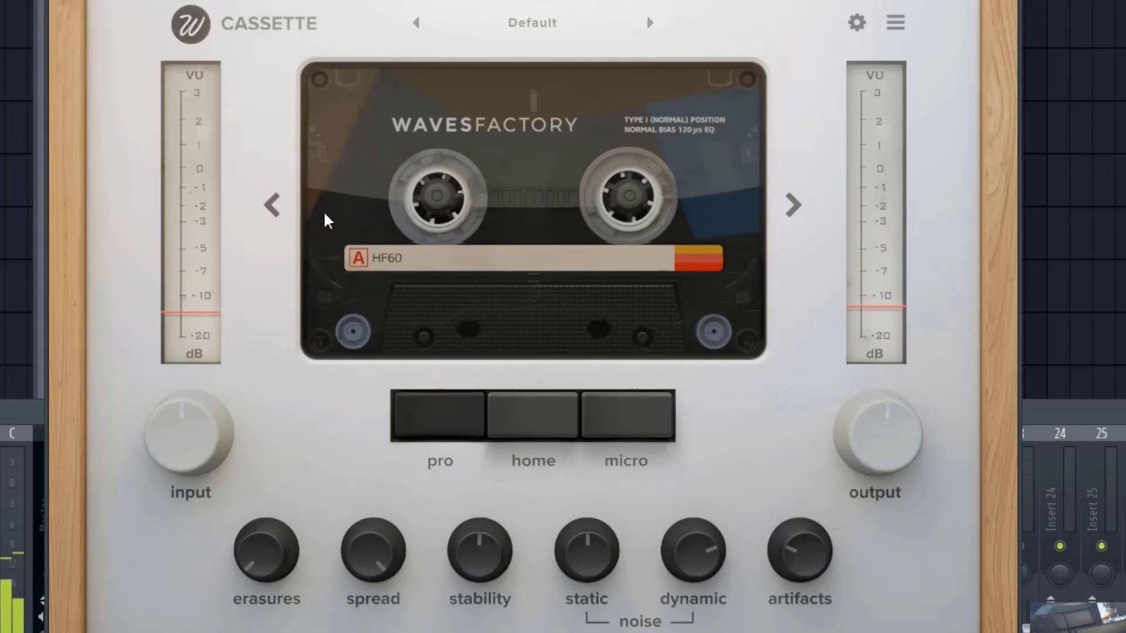
click(795, 210)
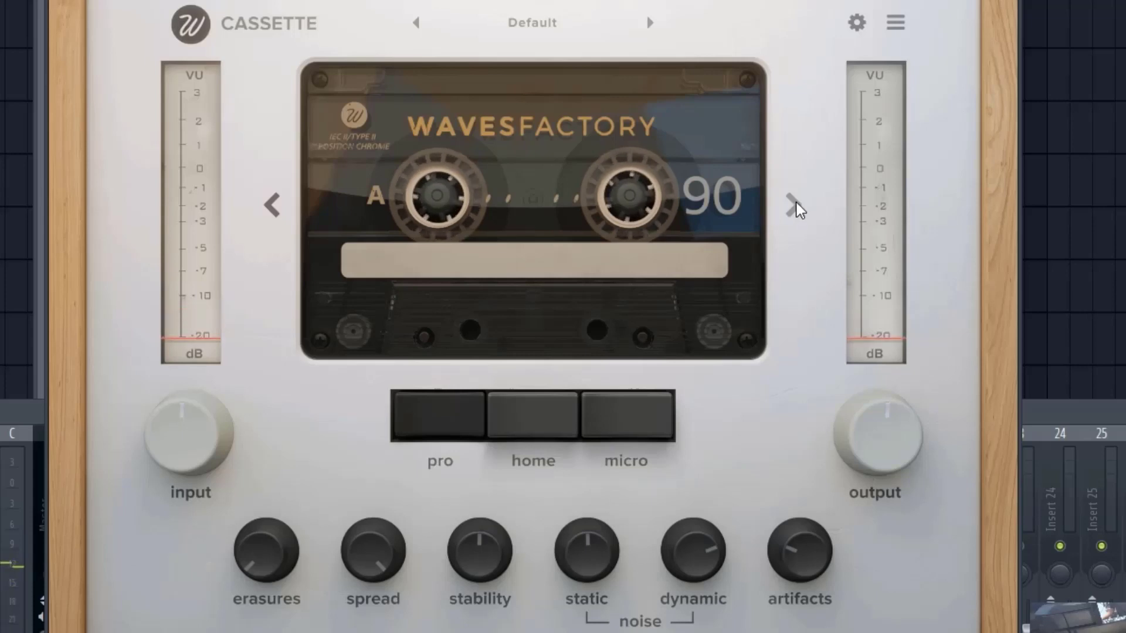
click(796, 204)
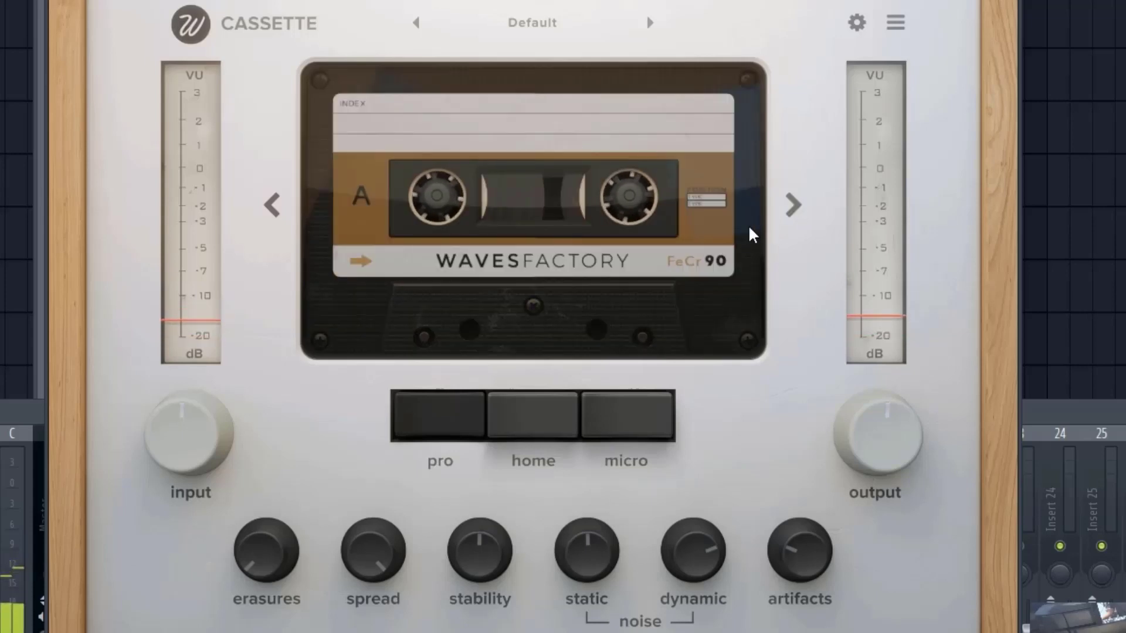
- Raise the input level to drive the tape harder and return to the Type I HF60 tape
scroll(193, 437, up, 2)
scroll(205, 423, up, 4)
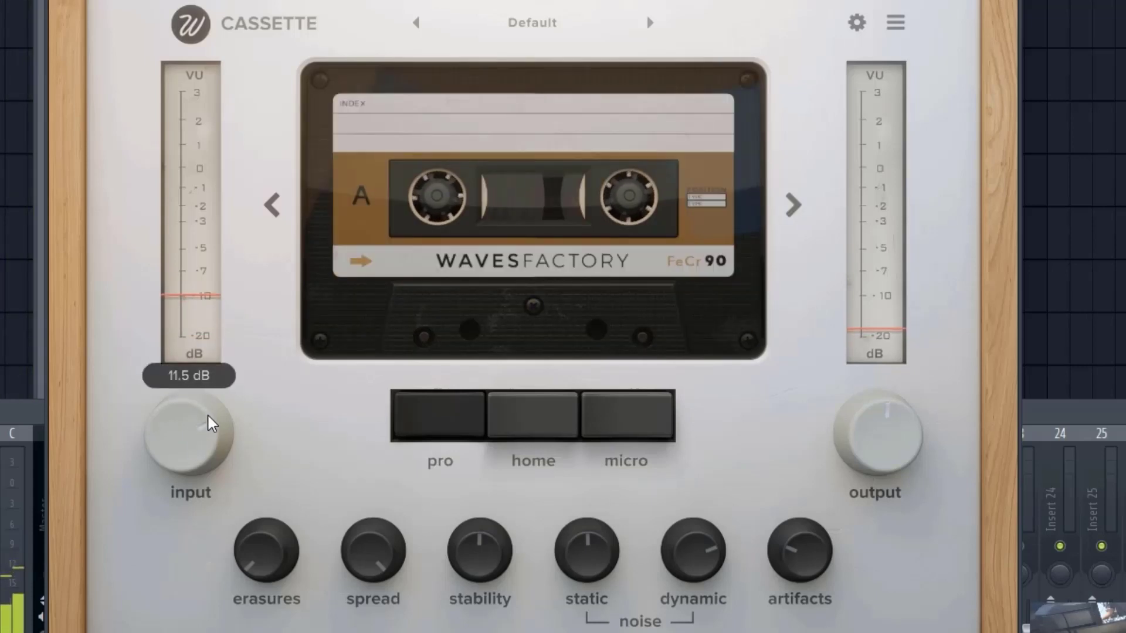
click(275, 205)
click(271, 206)
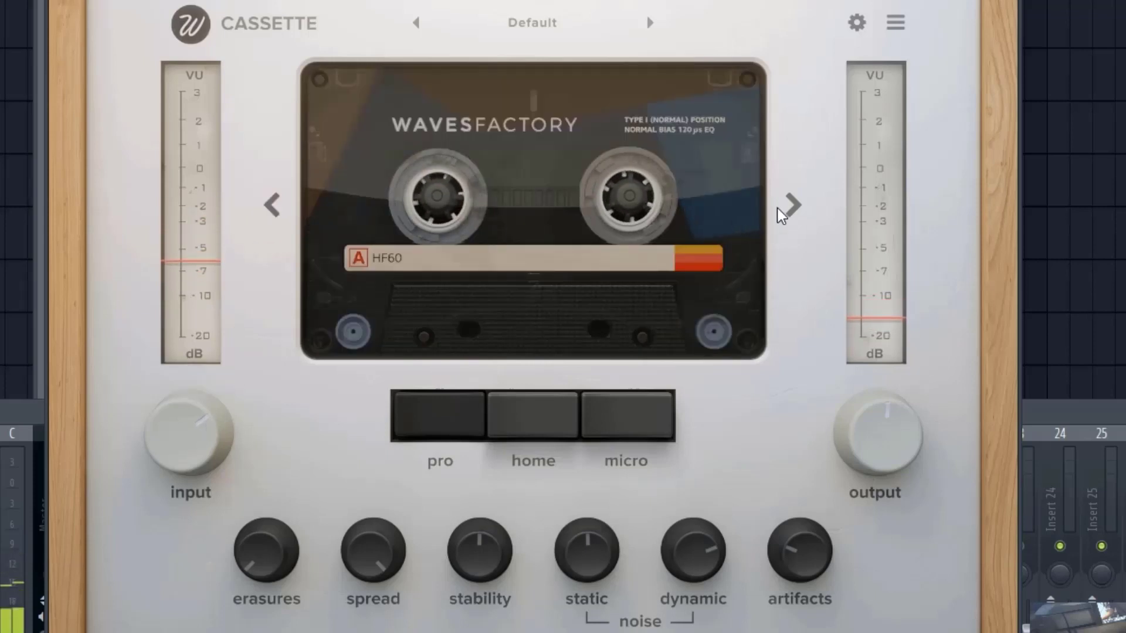
- Audition the Type II 90, FeCr 90 and MA60 tapes in turn, ending back on the HF60 tape
click(791, 207)
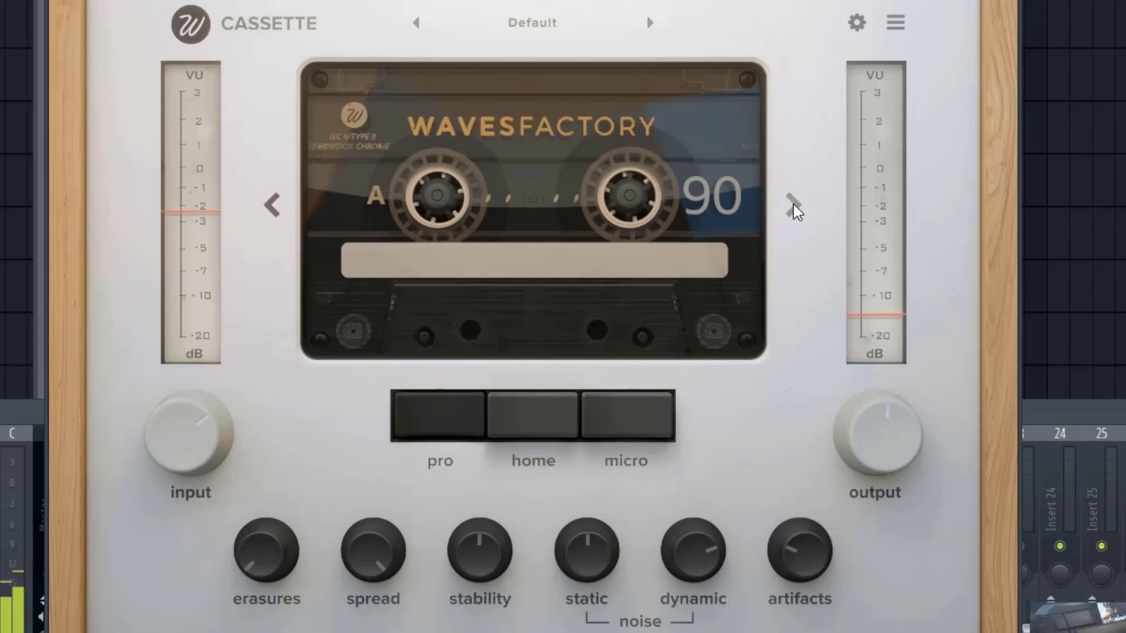
click(792, 206)
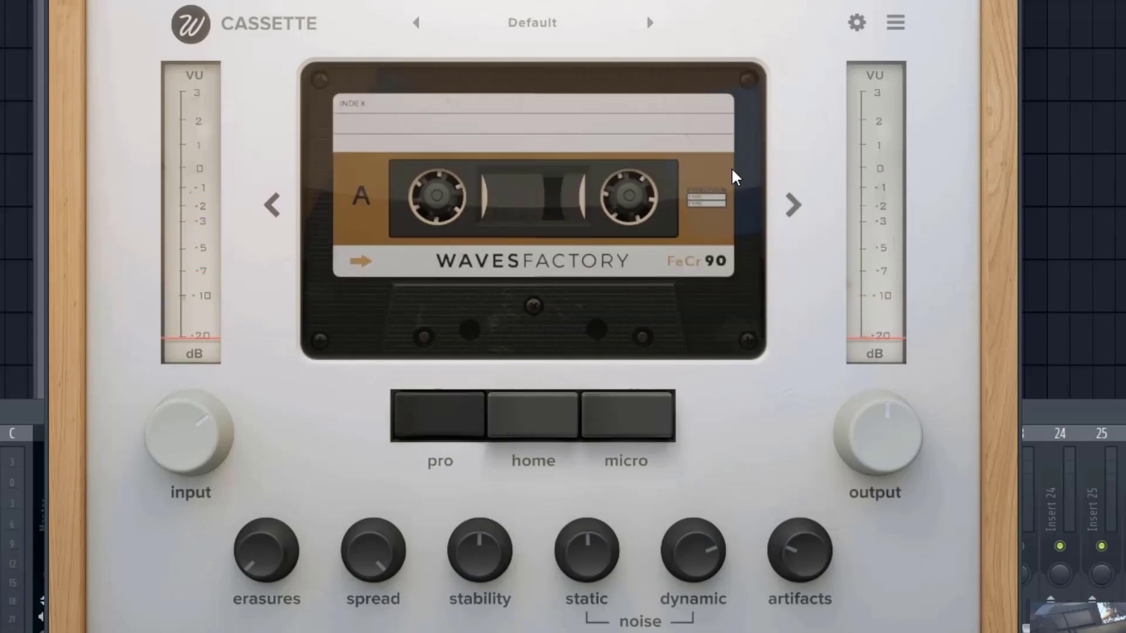
click(793, 206)
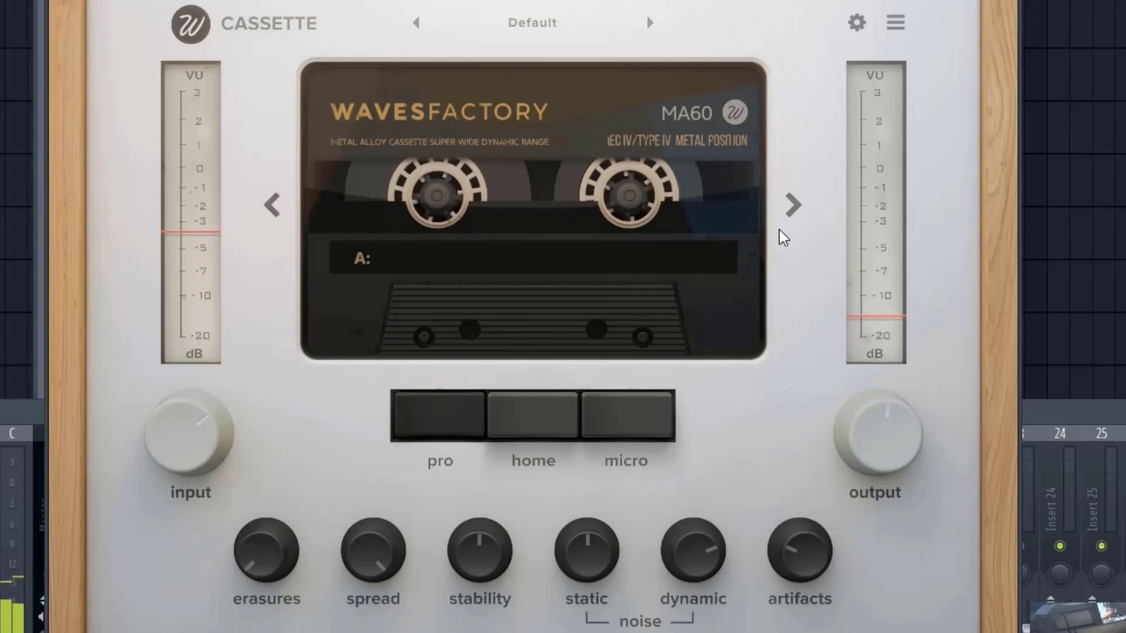
click(792, 206)
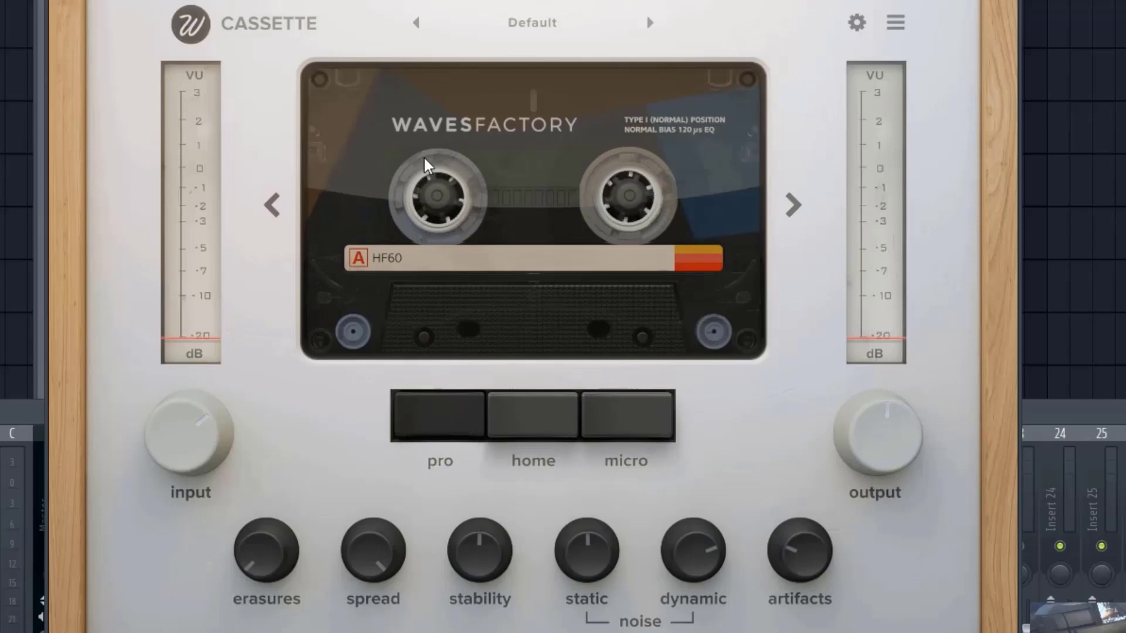
- Audition the home and micro machine modes on the HF60 tape and the home and pro modes on the Type II 90 tape
click(533, 420)
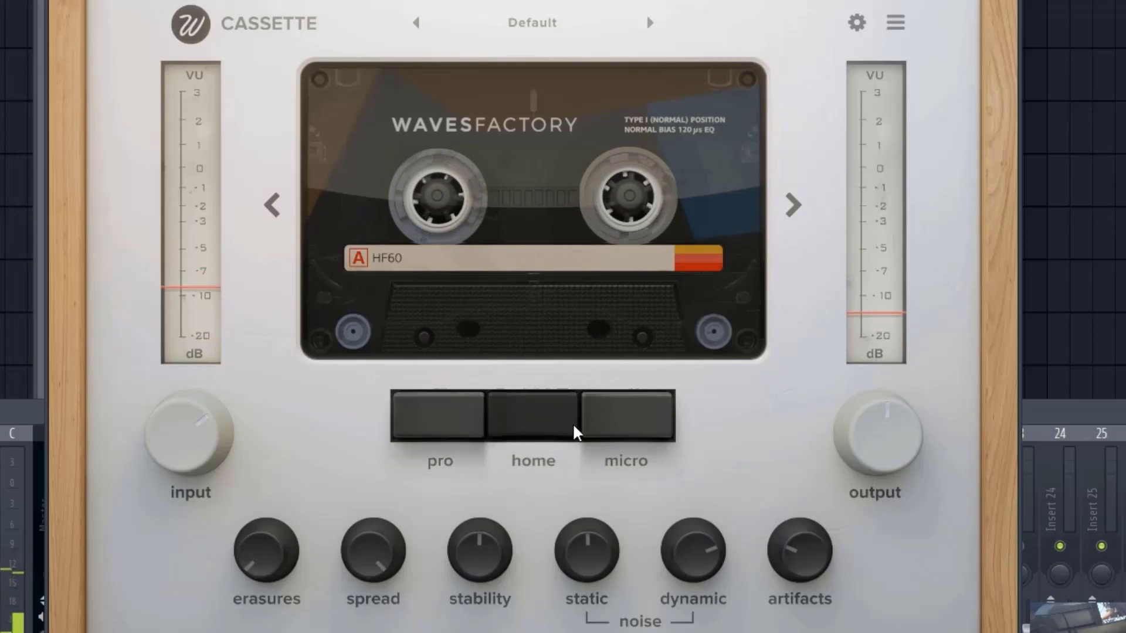
click(629, 422)
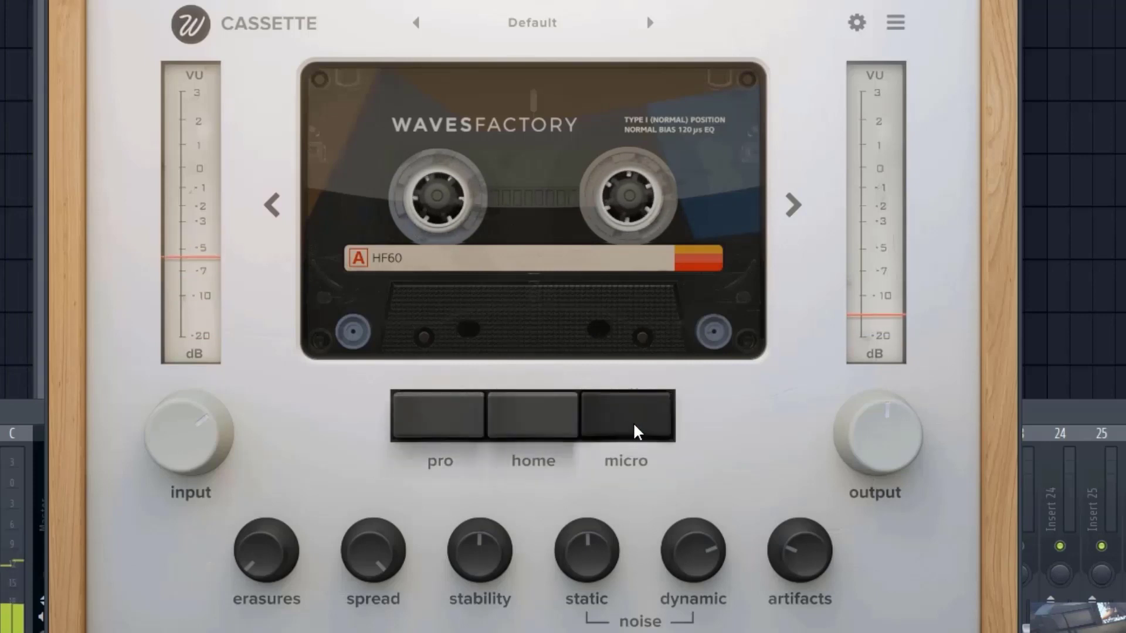
click(792, 204)
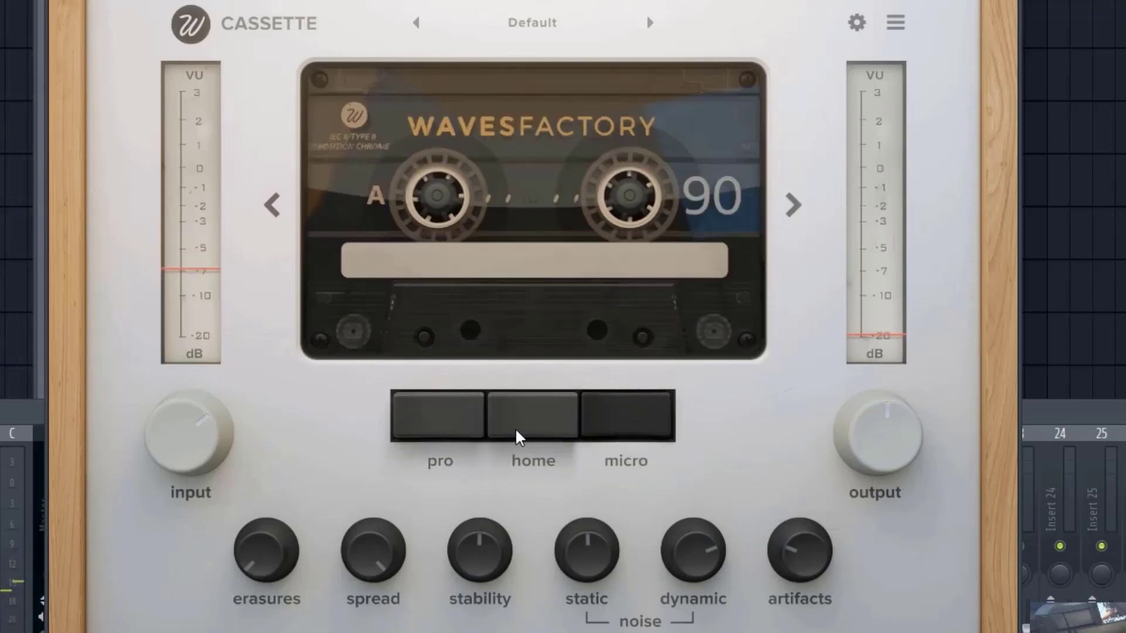
click(523, 416)
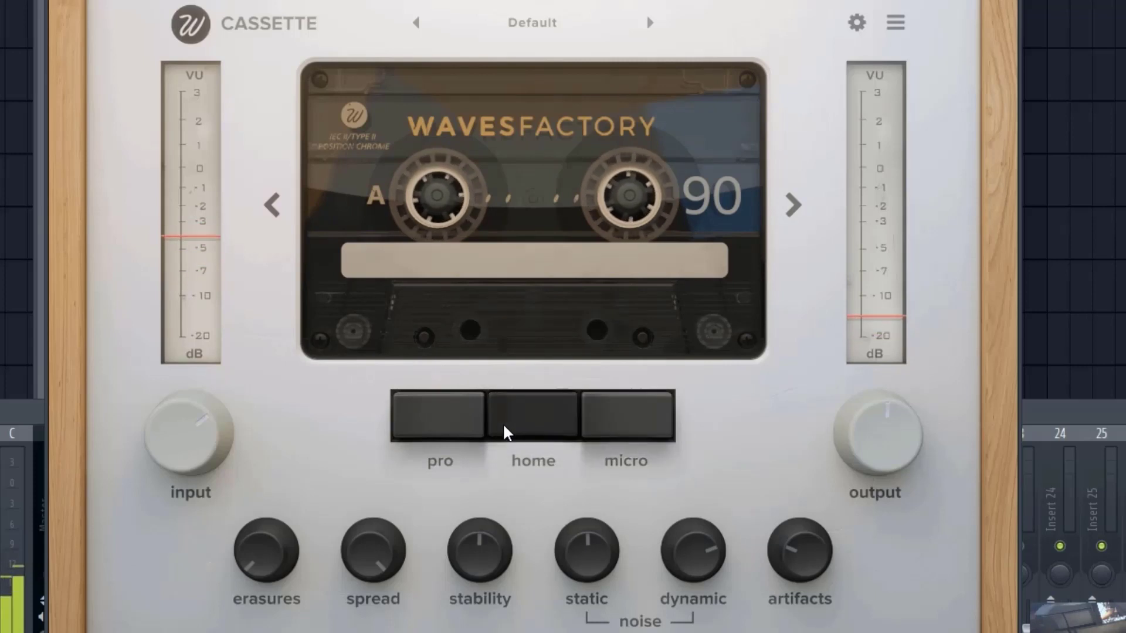
click(447, 429)
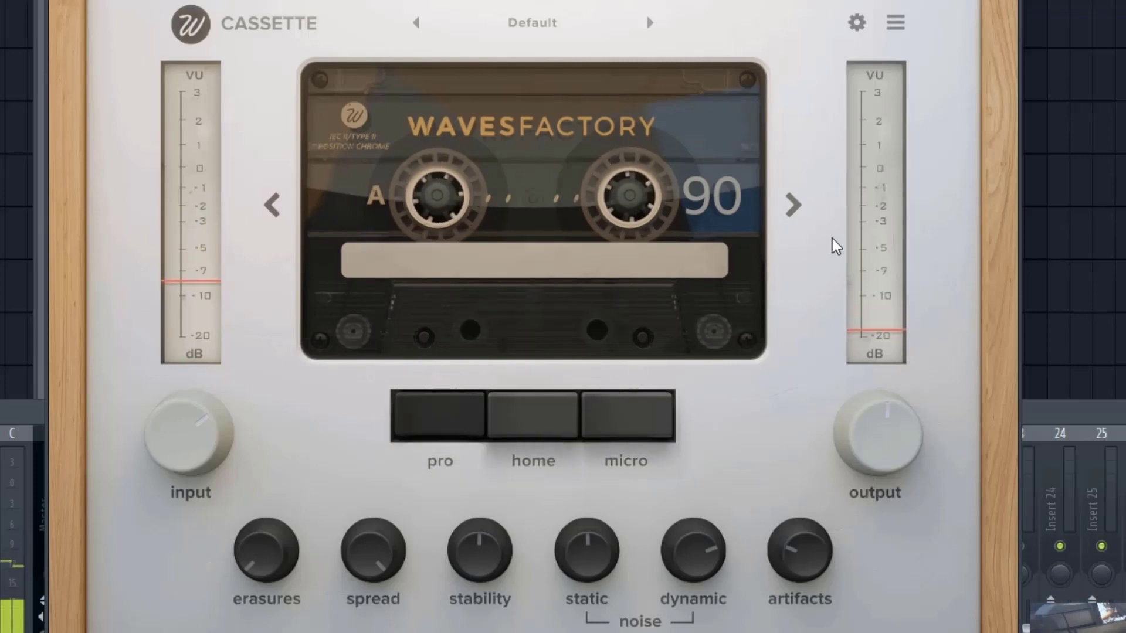
- Load the FeCr 90 tape and audition it with the home and micro machine modes
click(790, 207)
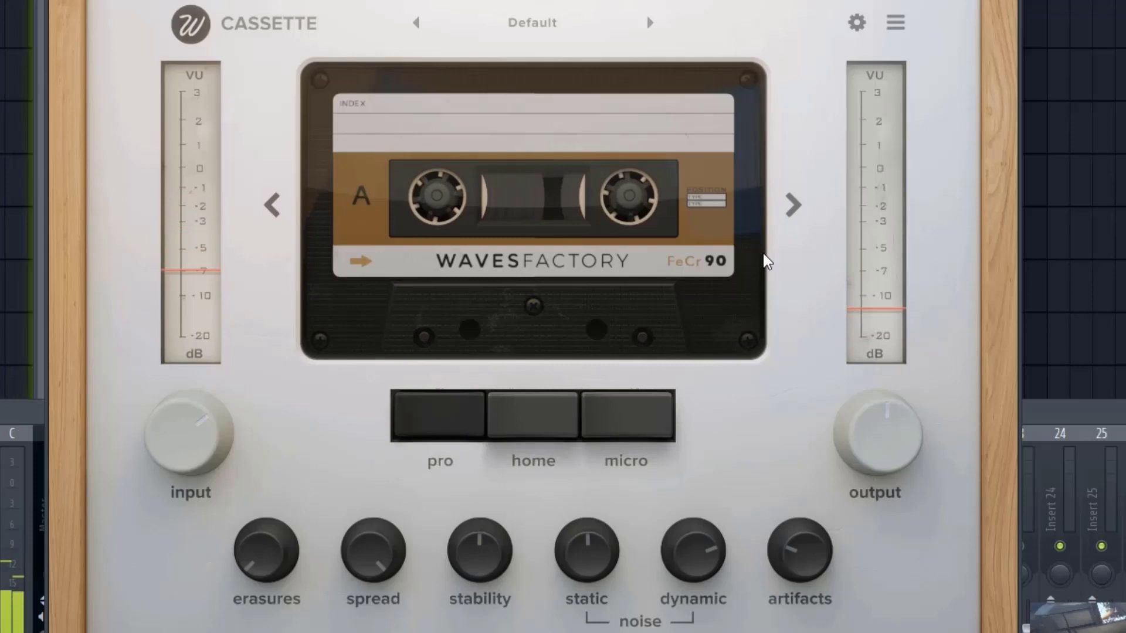
click(511, 419)
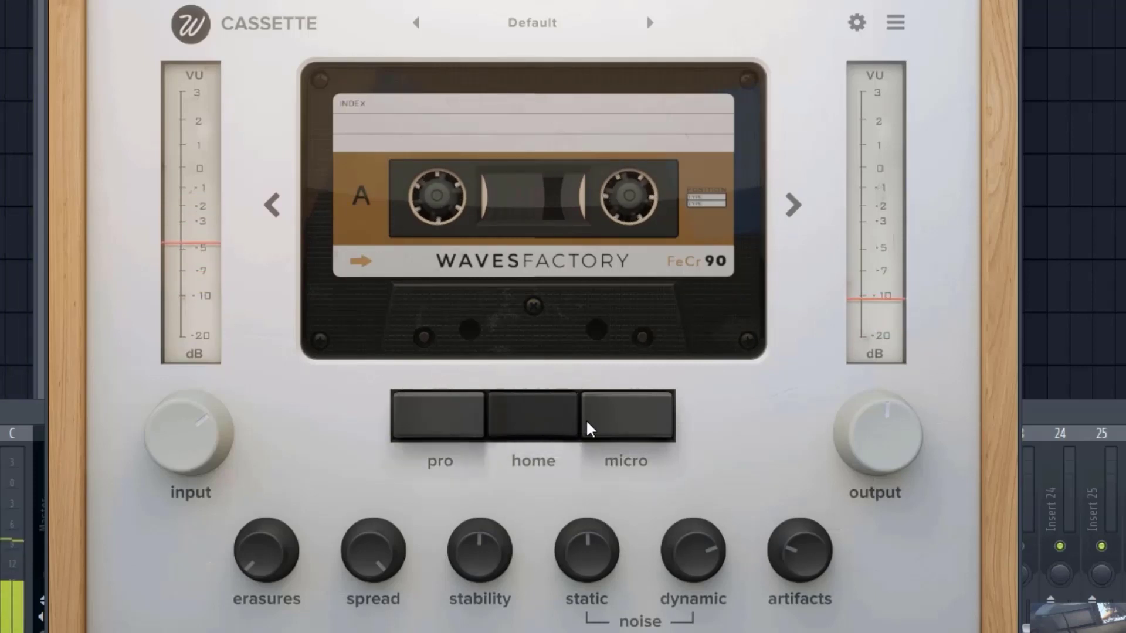
click(636, 429)
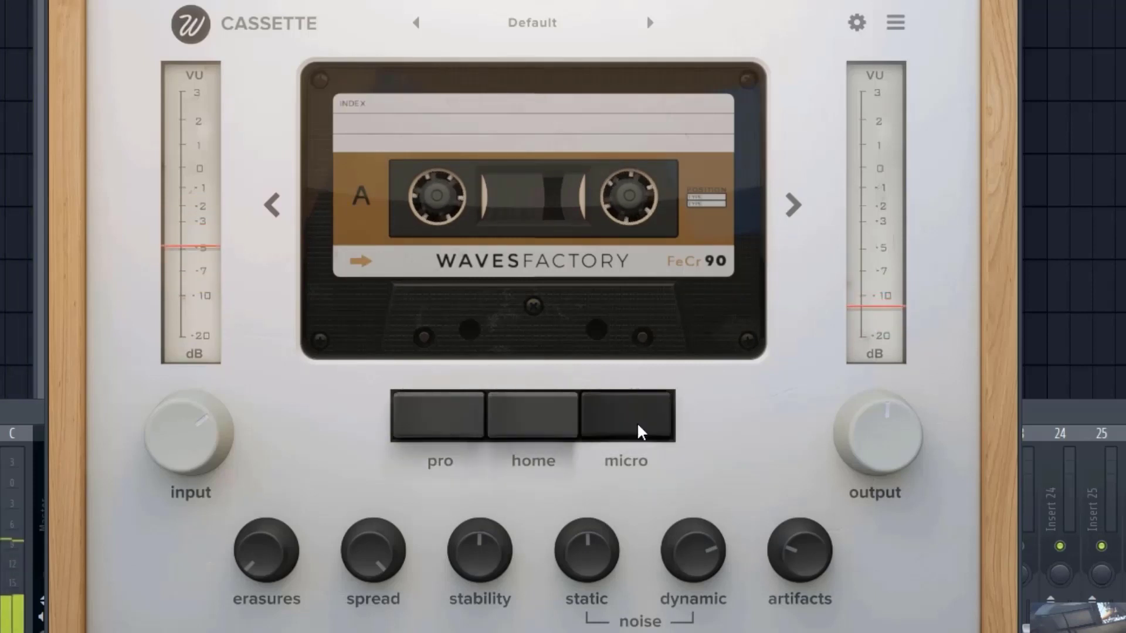
- Audition the MA60 metal tape in home and pro modes, then return to the HF60 tape
click(791, 210)
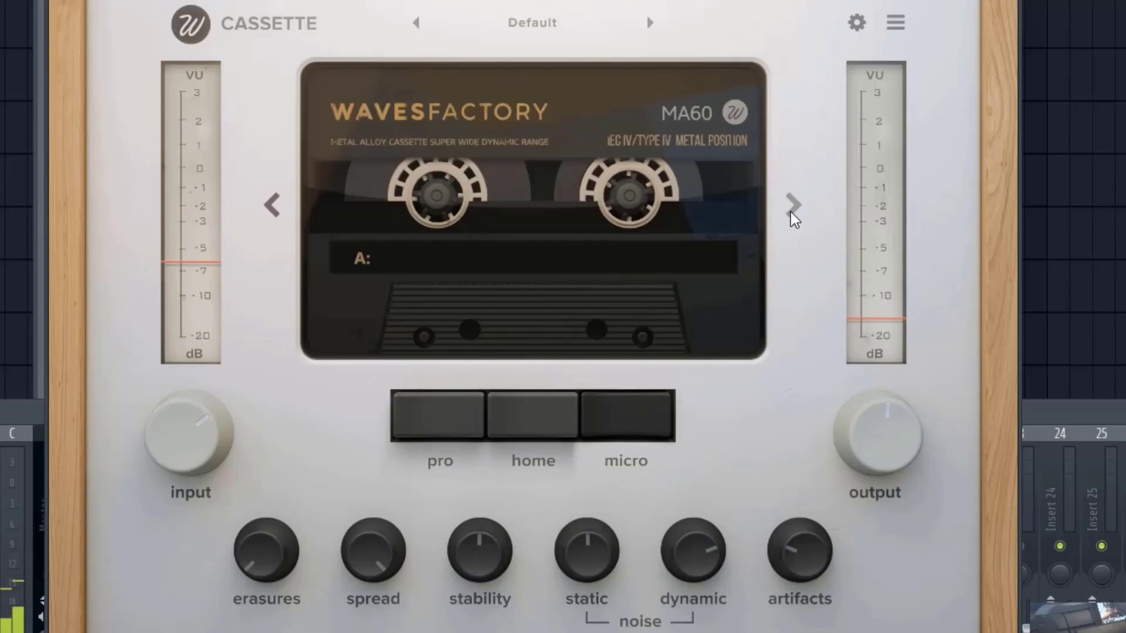
click(547, 411)
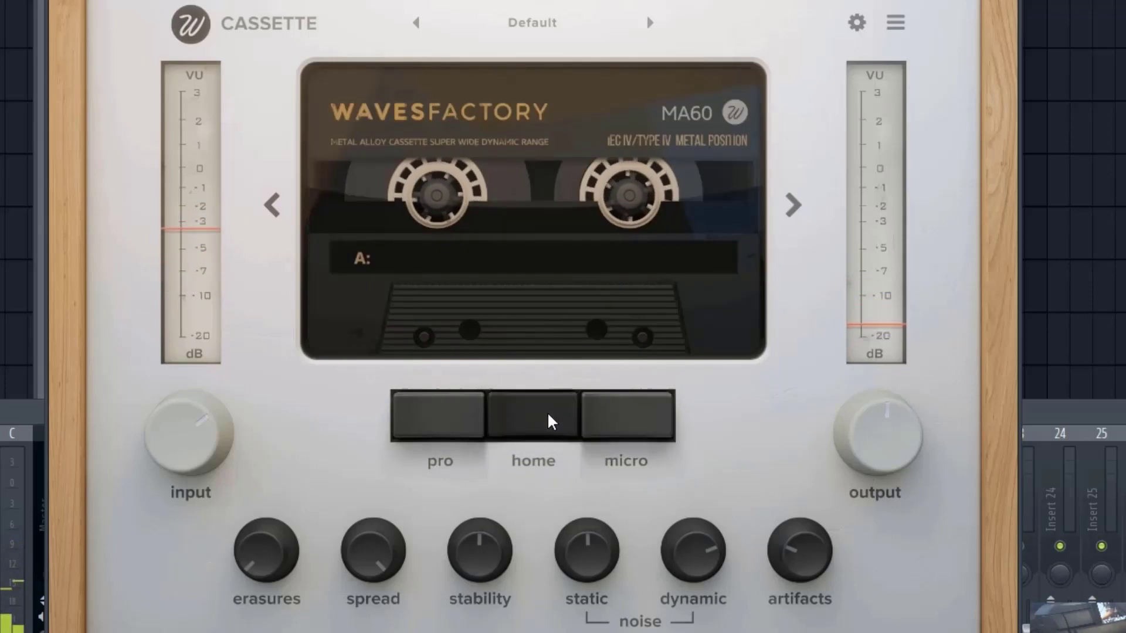
click(432, 434)
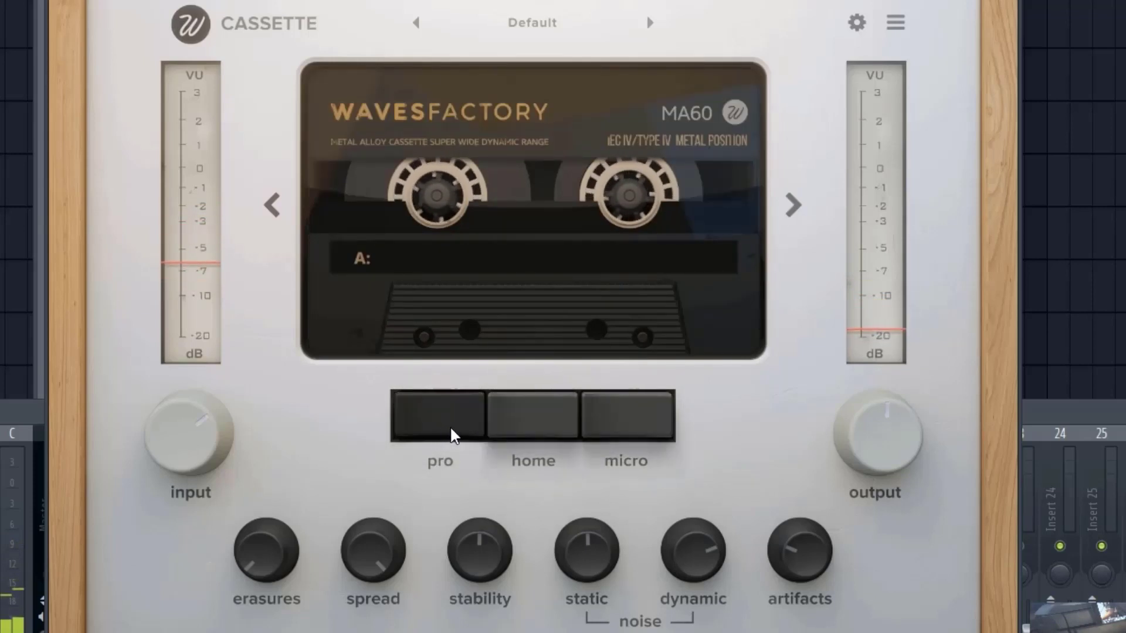
click(792, 205)
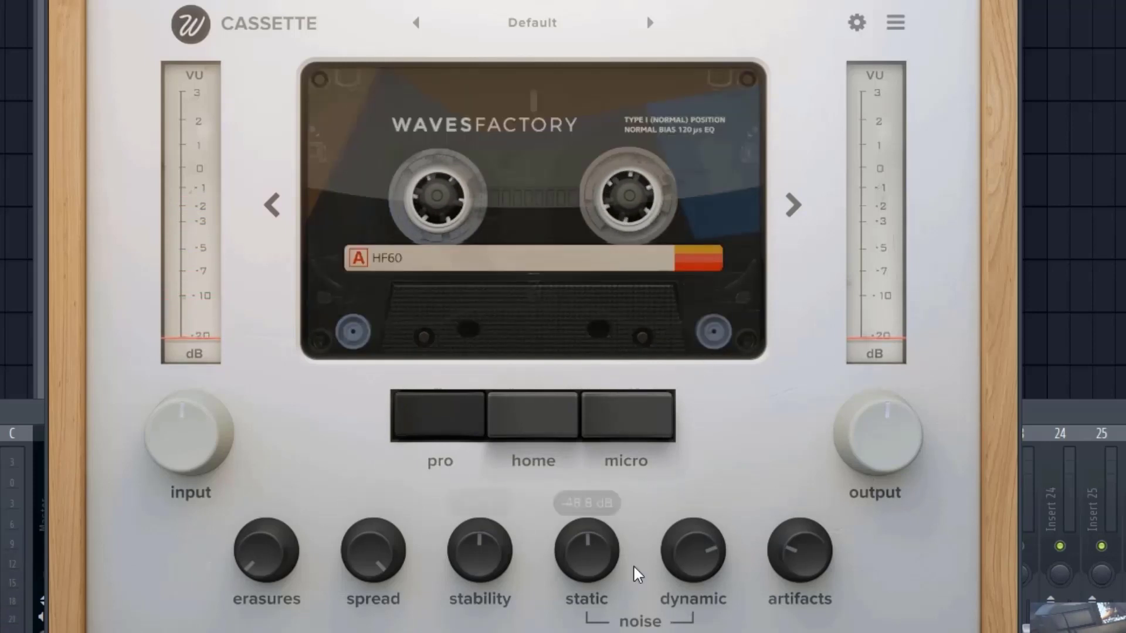
- Raise the erasures amount and compare it in the micro, home and pro machine modes
mouse_move(284, 574)
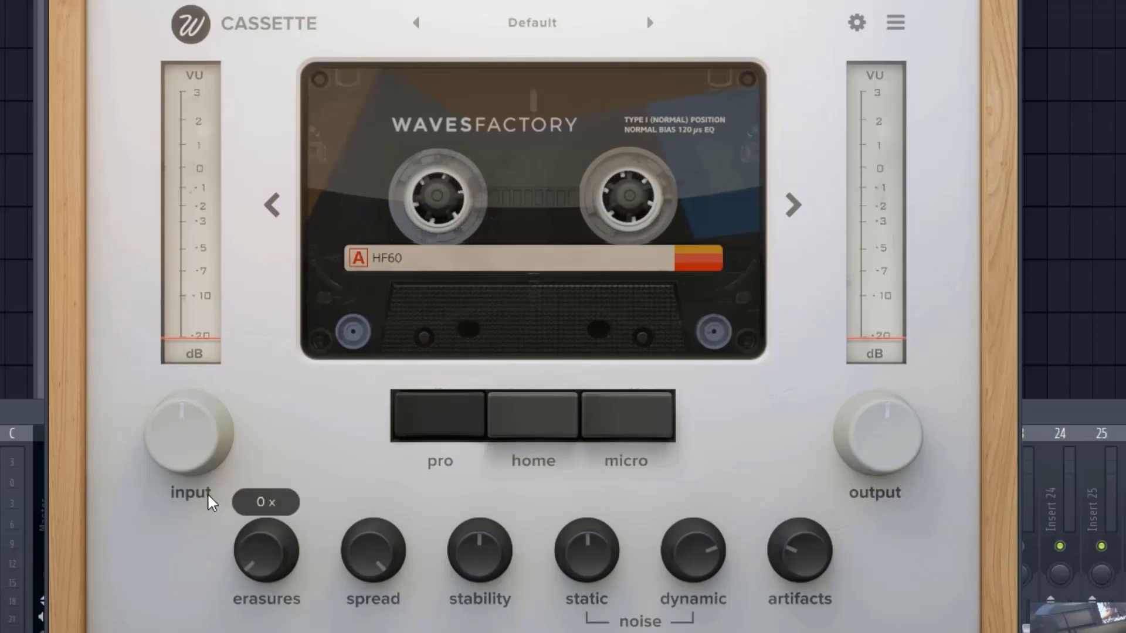
drag(259, 550, 296, 385)
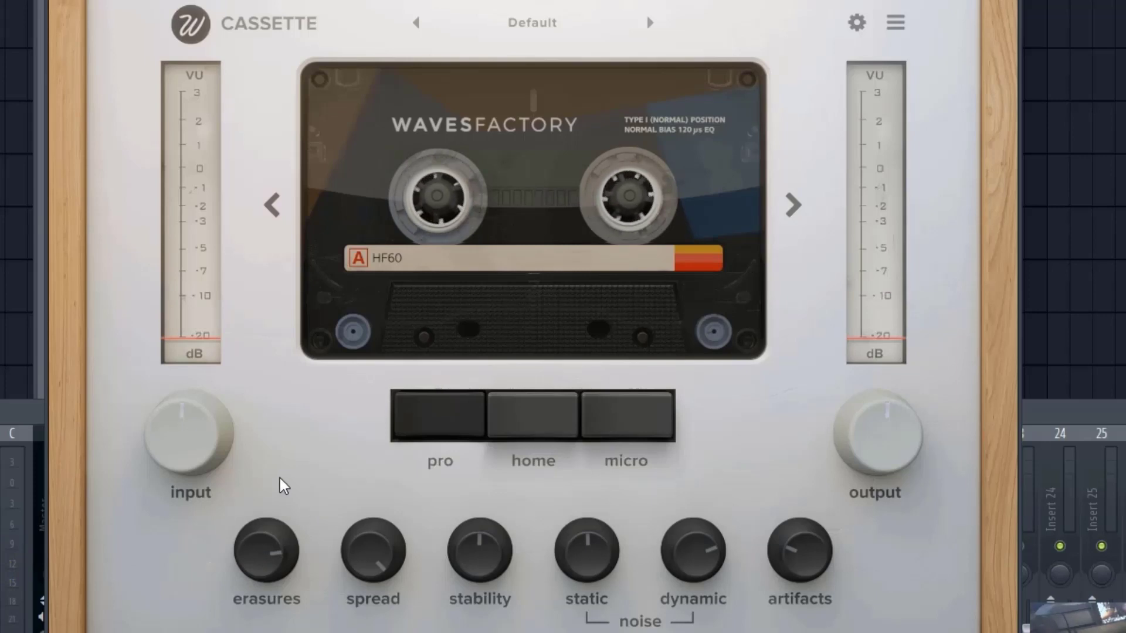
click(633, 420)
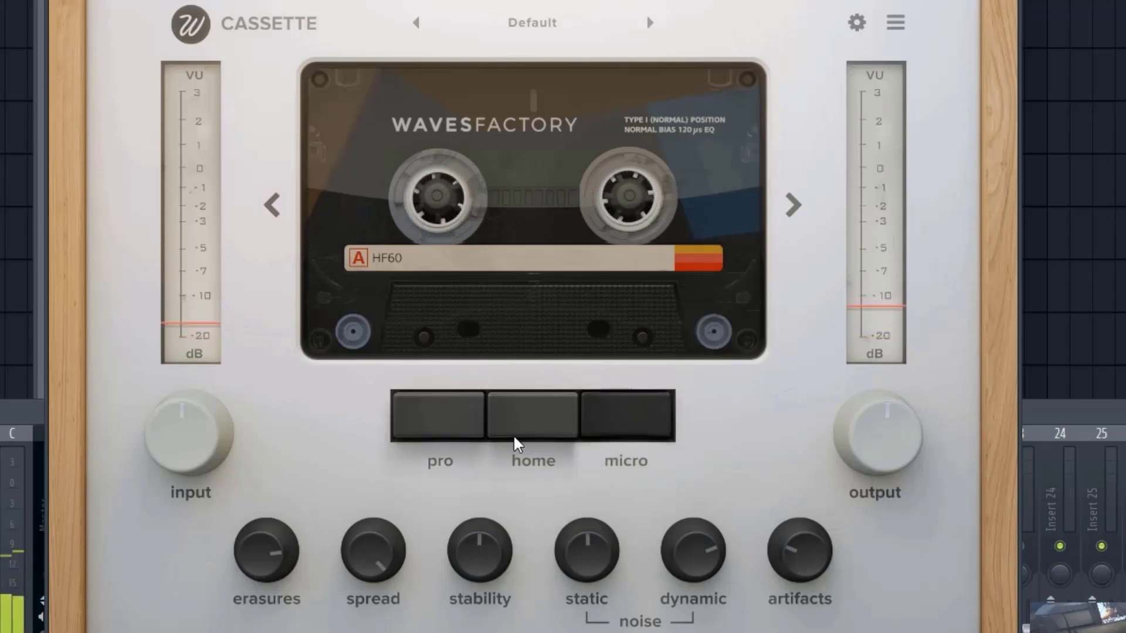
click(502, 410)
click(452, 413)
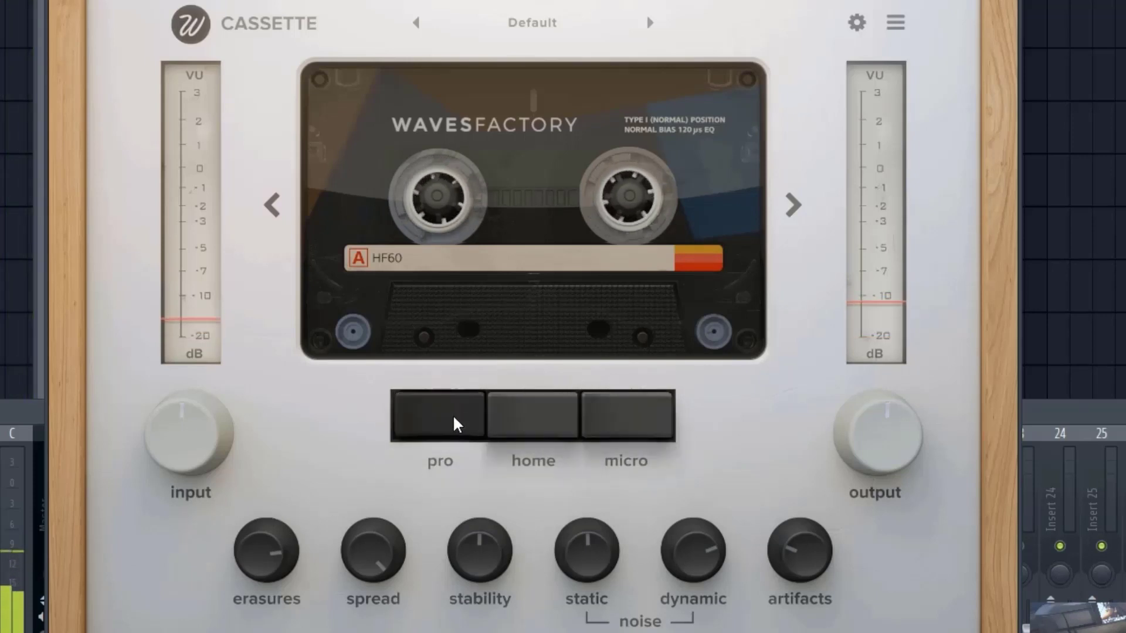
- Switch the machine mode to micro and set the erasures amount to 20x
click(620, 414)
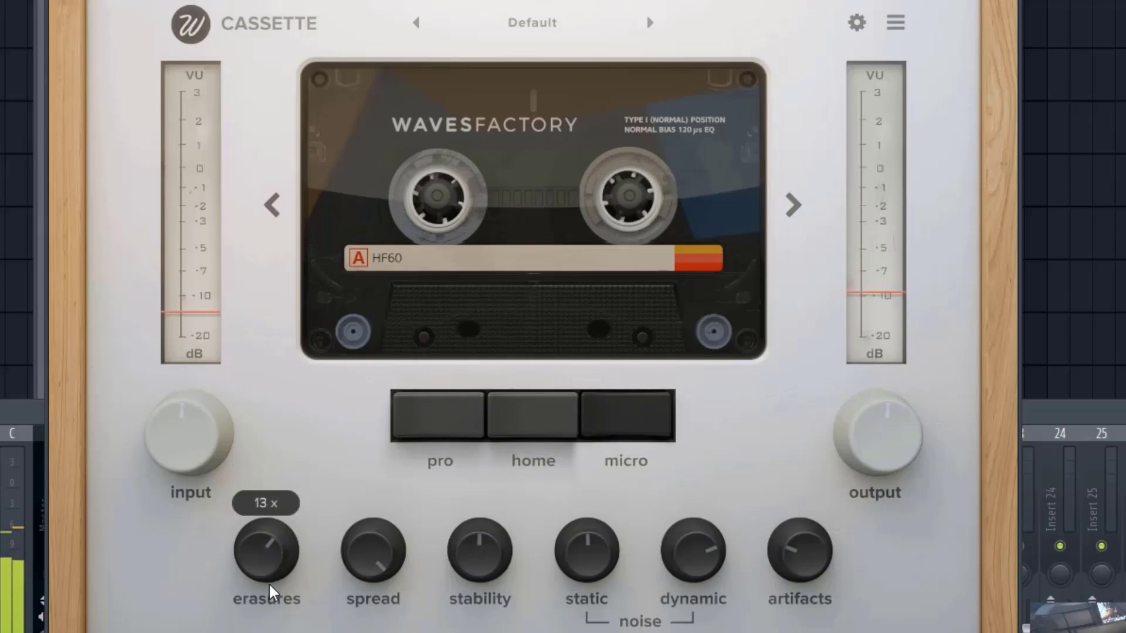
drag(269, 582, 268, 604)
drag(266, 551, 273, 419)
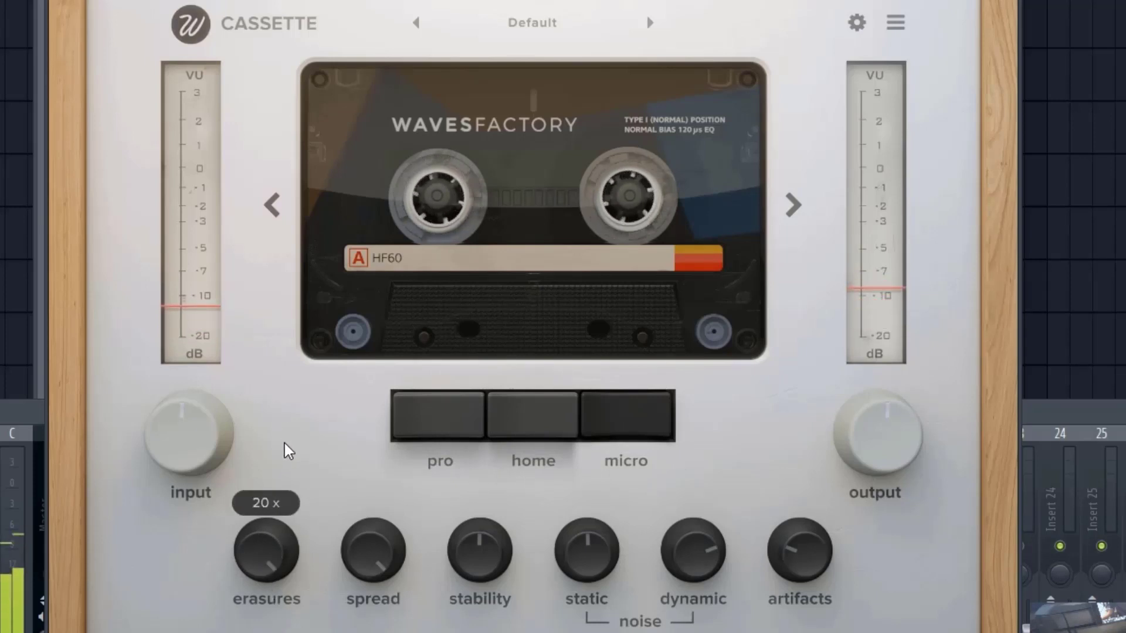
- Turn the erasures amount down to its minimum and audition the spread control, leaving it at 100%
scroll(231, 537, down, 5)
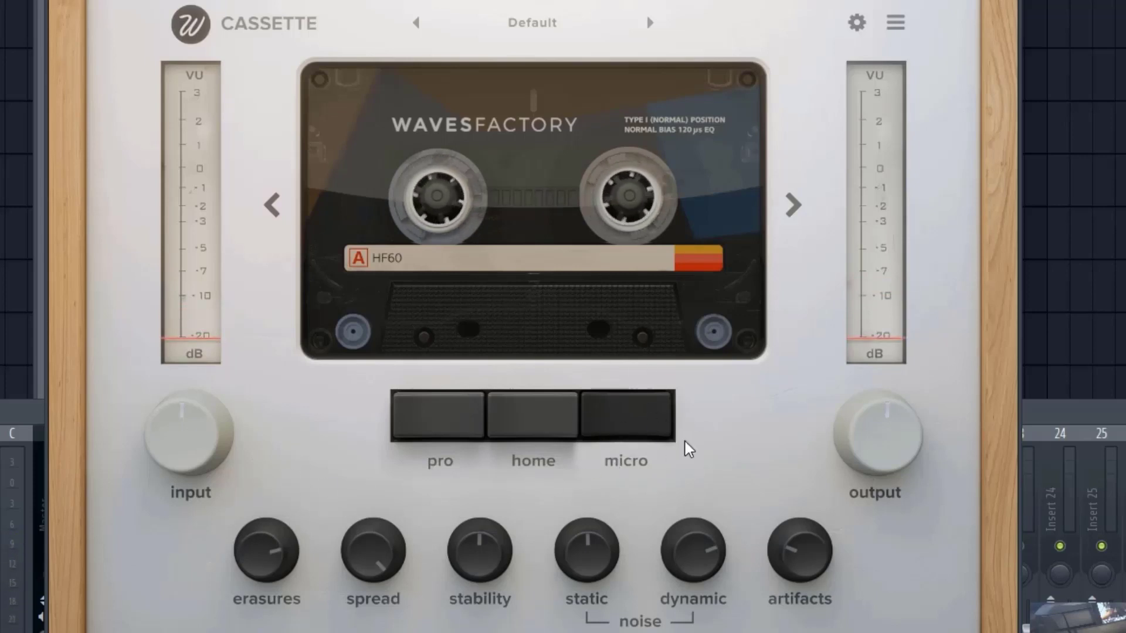
drag(268, 536, 271, 632)
mouse_move(375, 564)
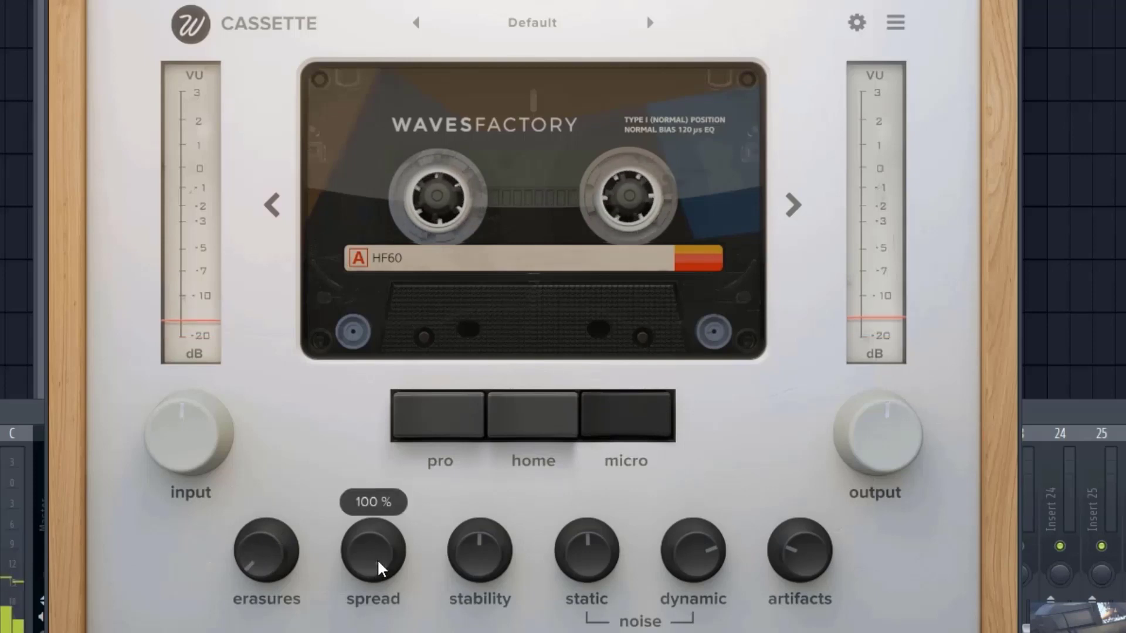
drag(378, 558, 327, 440)
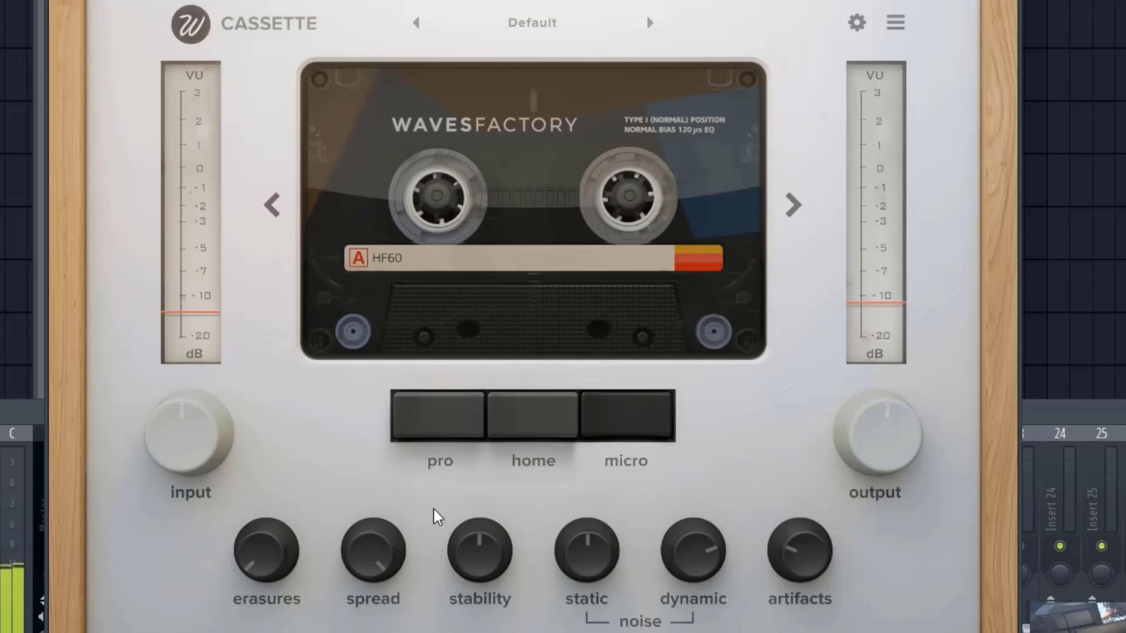
- Lower the stability to 0% and raise the input level to 7.7 dB
mouse_move(484, 560)
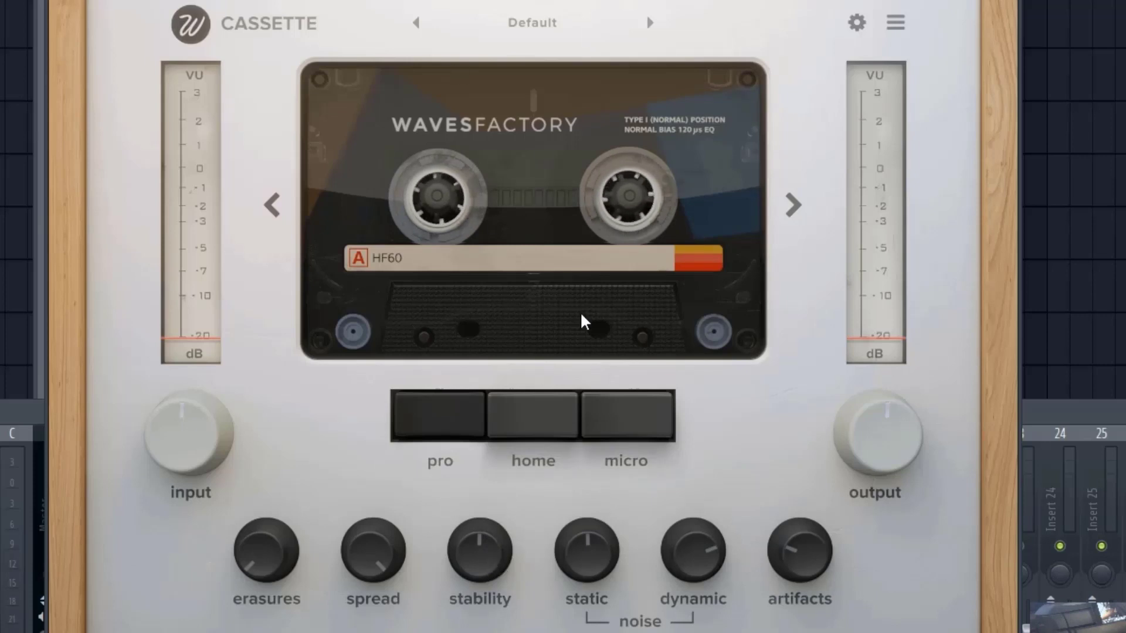
mouse_move(488, 570)
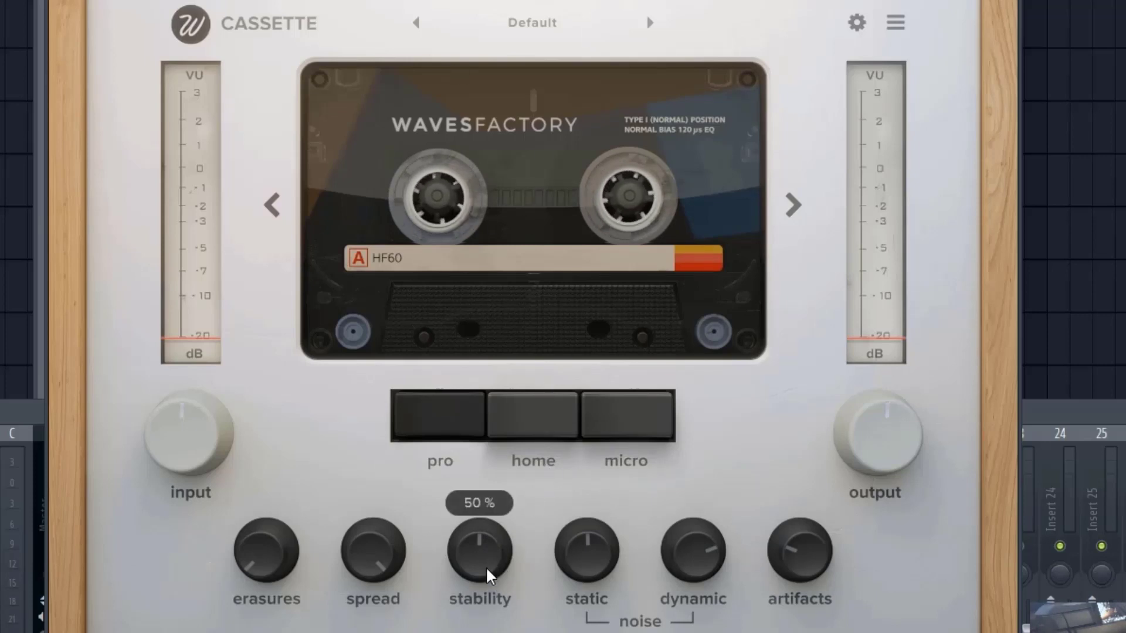
drag(477, 556, 477, 592)
mouse_move(588, 554)
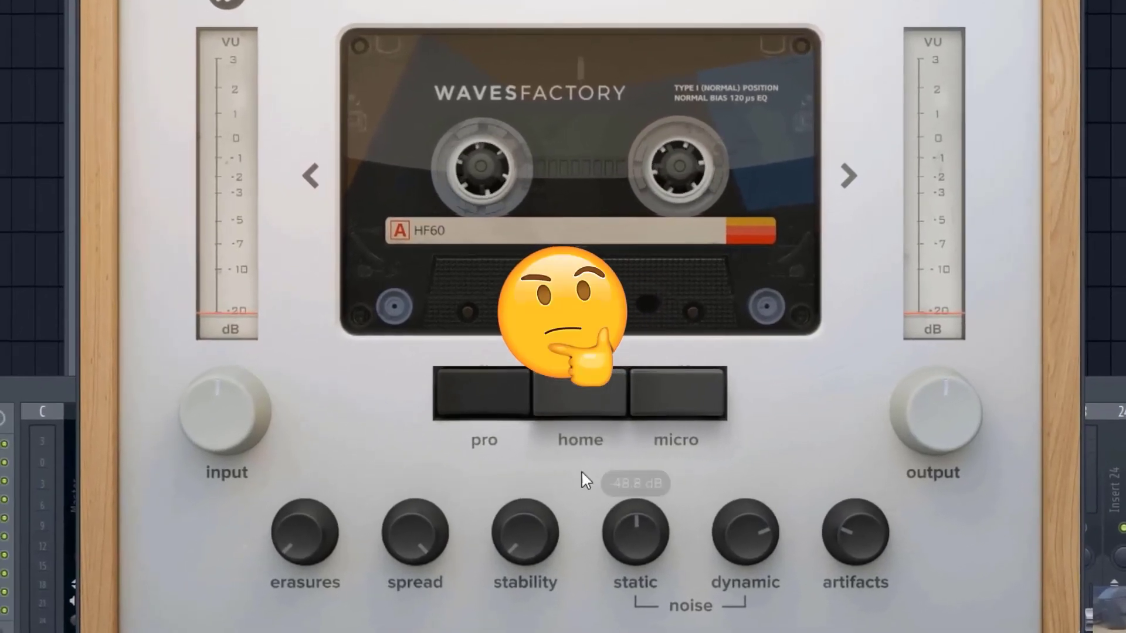
mouse_move(536, 548)
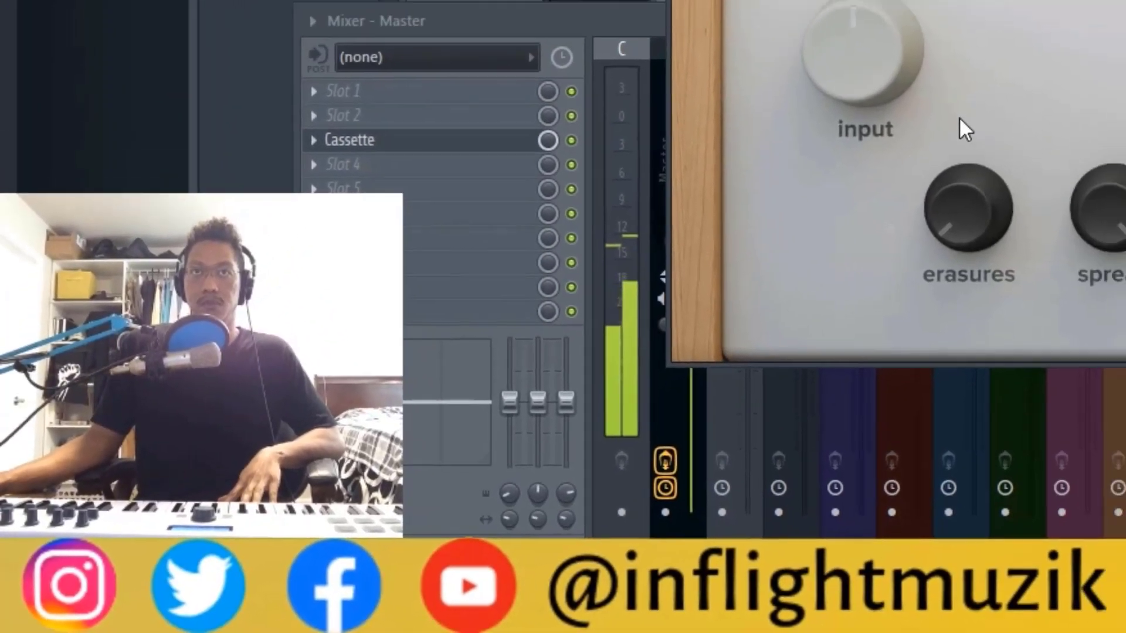
scroll(897, 68, up, 8)
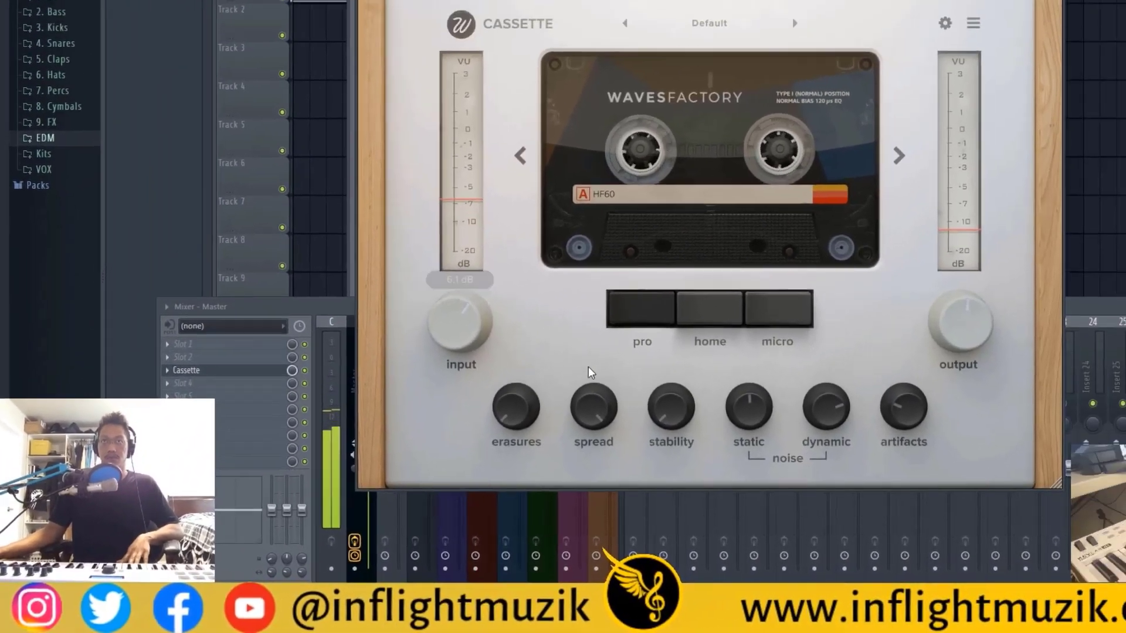
drag(481, 337, 478, 330)
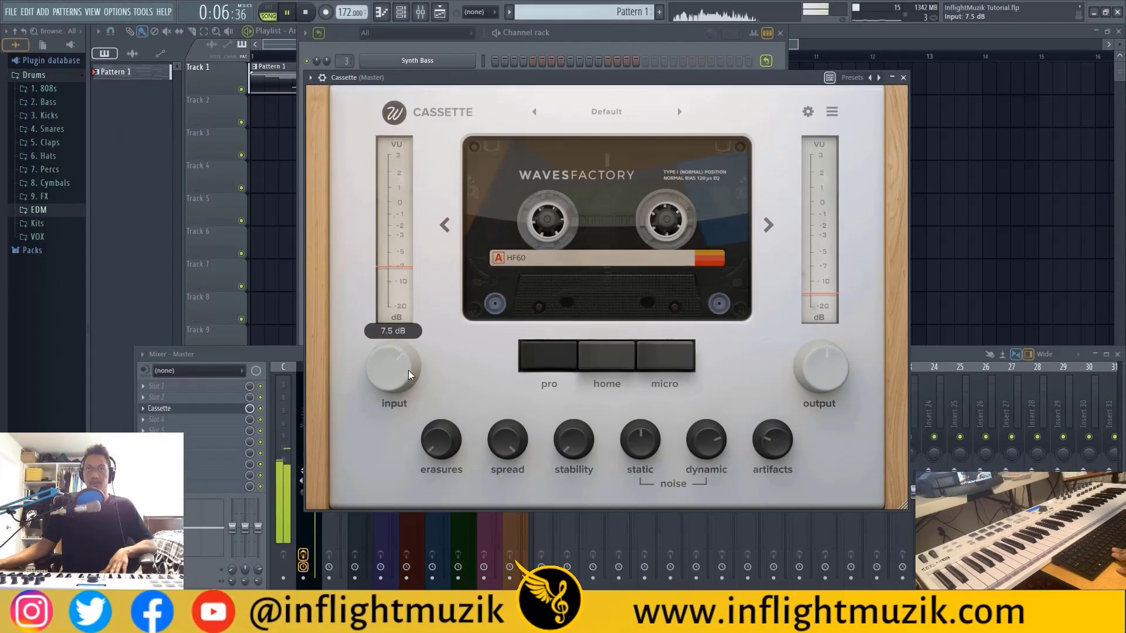
- Audition the stability at 100% during playback, reset it to 50% and stop playback
mouse_move(573, 448)
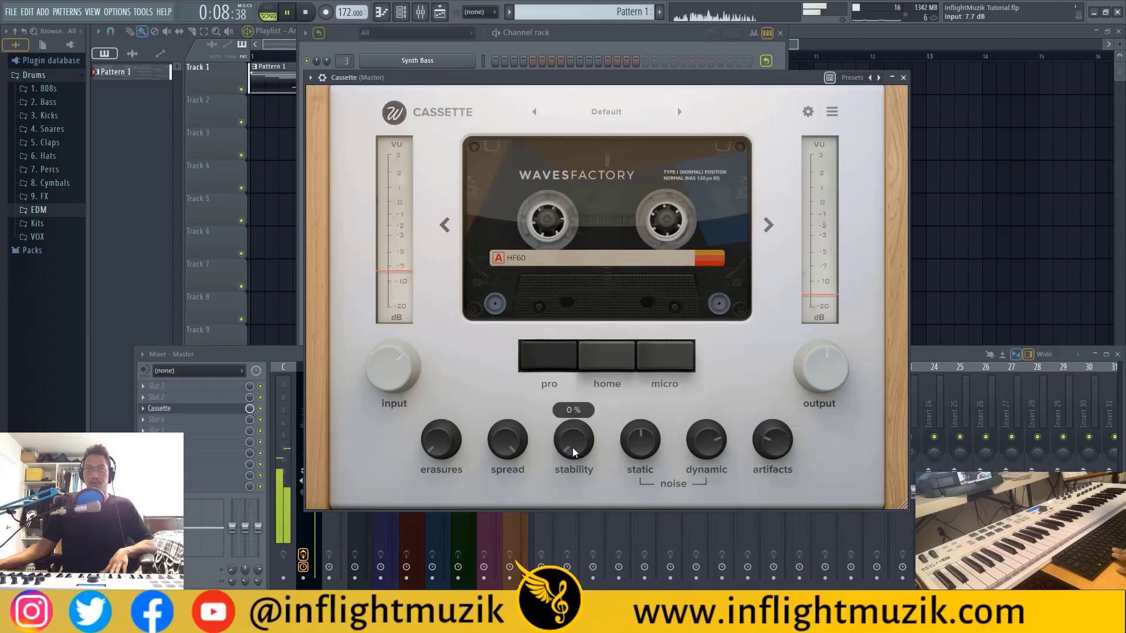
key(space)
drag(573, 449, 756, 2)
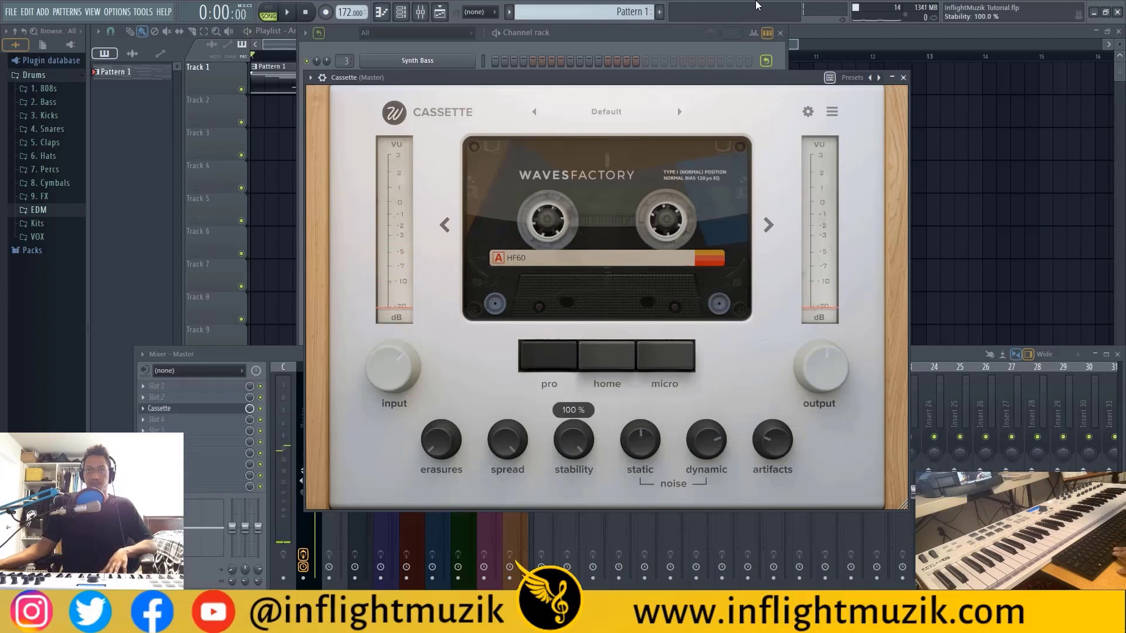
key(space)
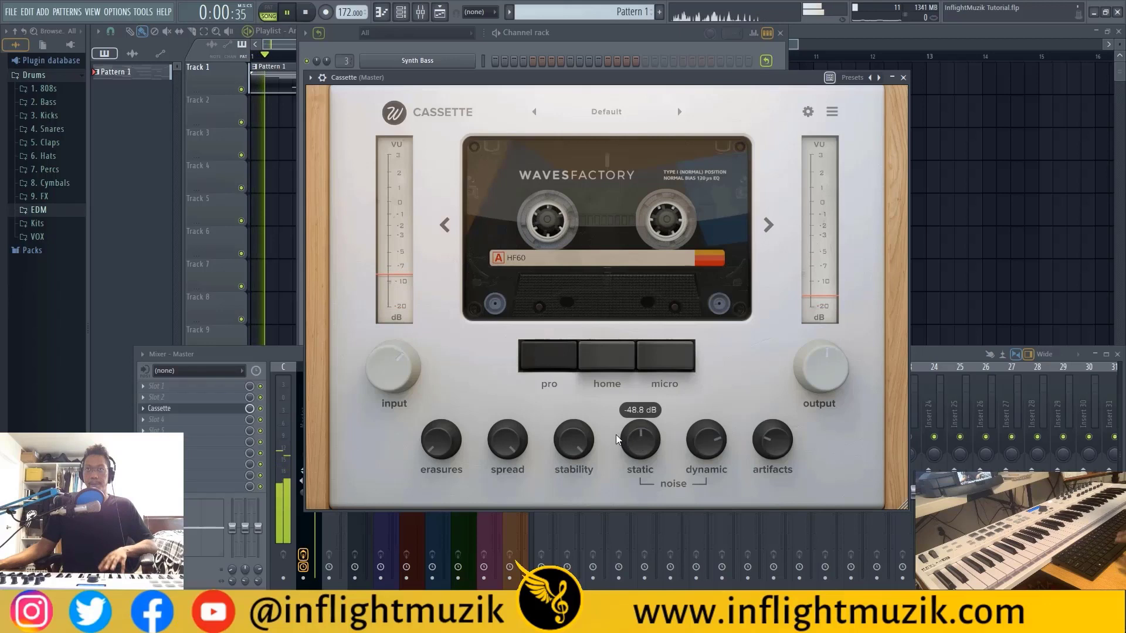
double_click(580, 437)
key(space)
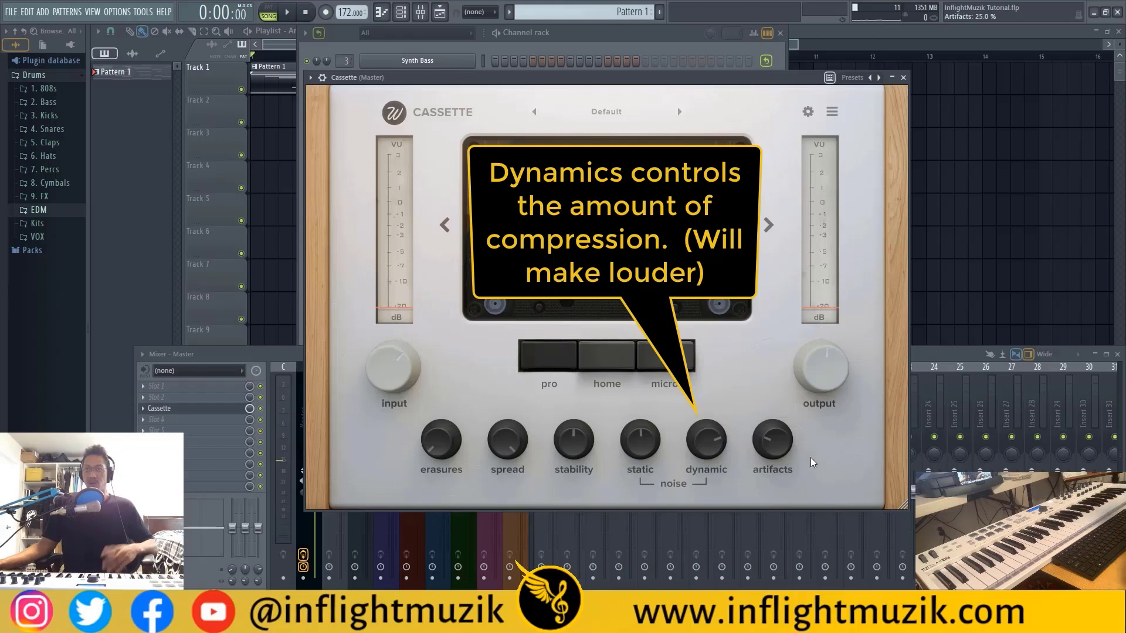
- Audition artifacts amounts up to 100% during playback, stop playback and lower the artifacts to about 22%
mouse_move(771, 441)
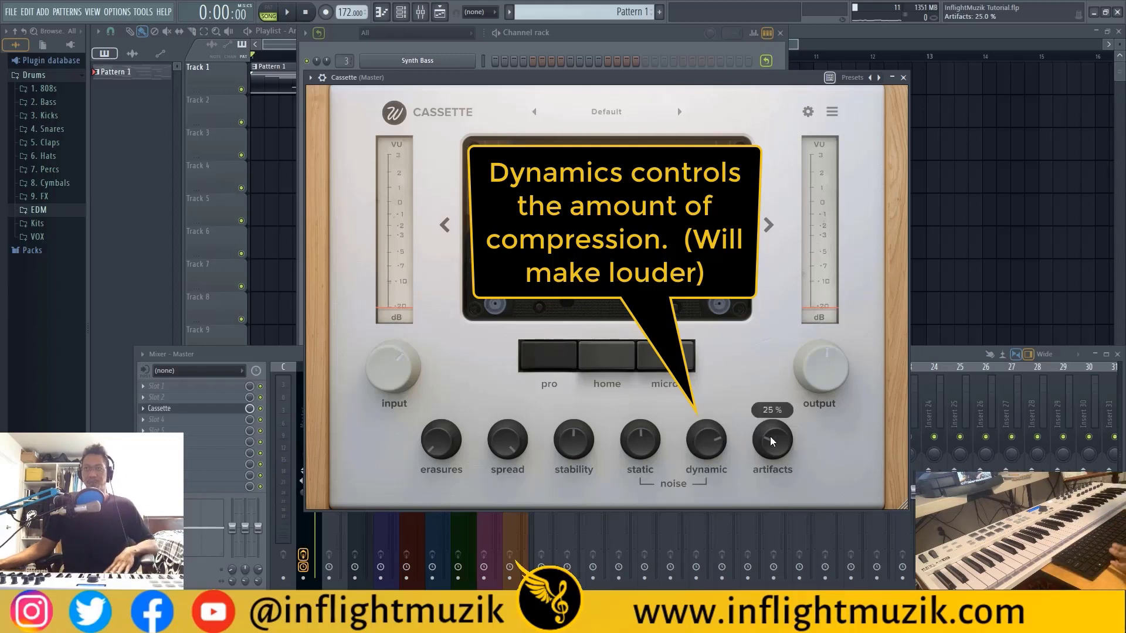
key(space)
drag(771, 442, 796, 319)
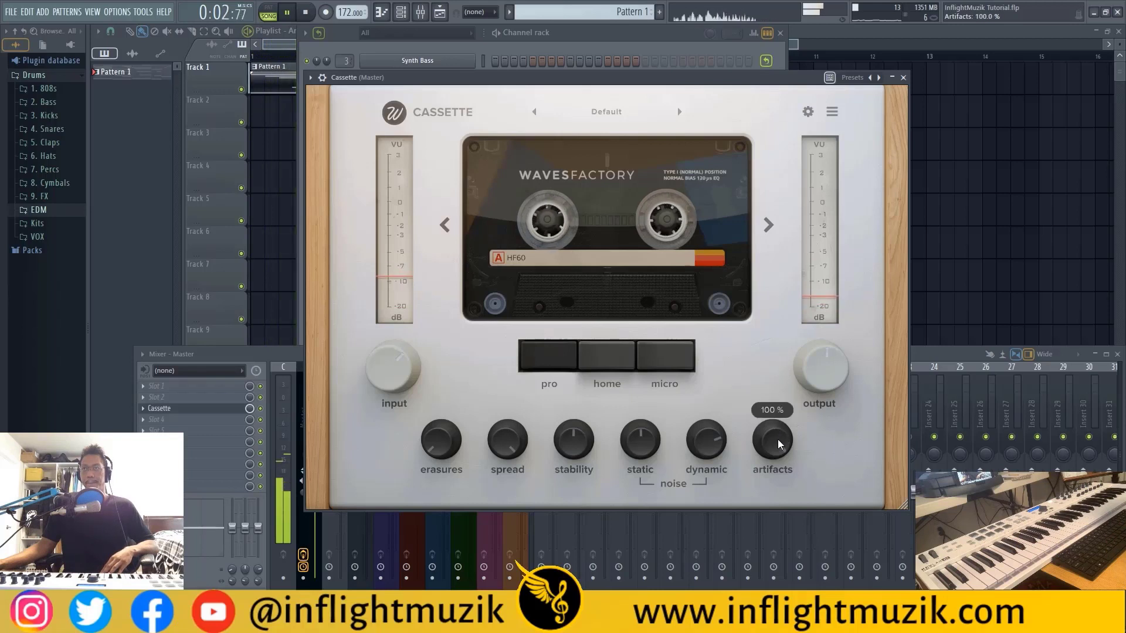
drag(780, 443, 784, 351)
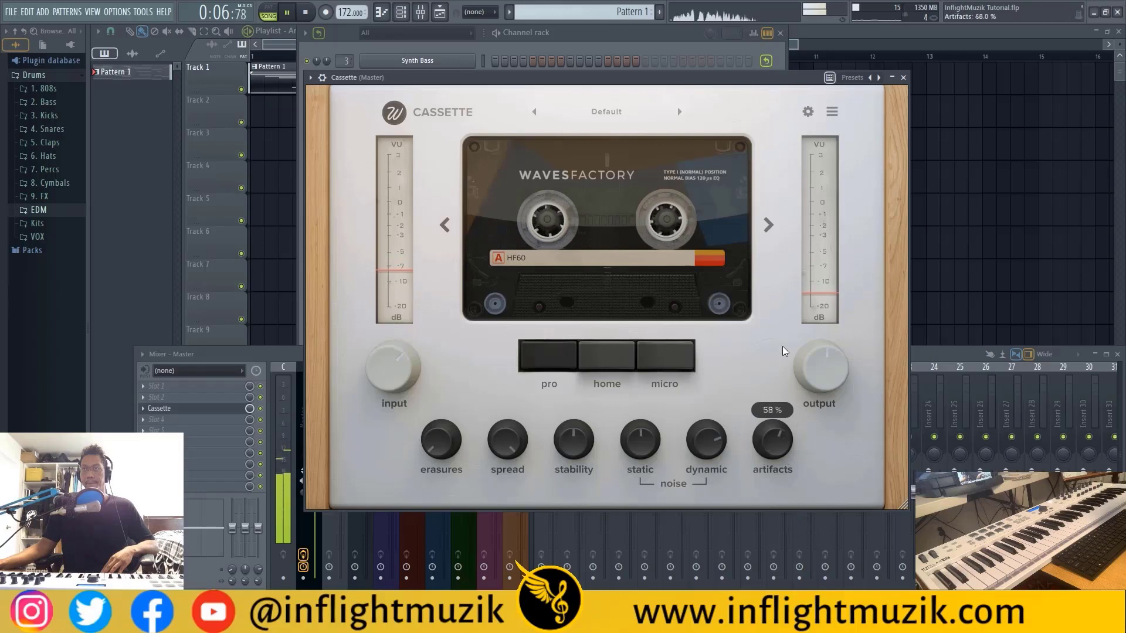
drag(781, 450, 782, 410)
key(space)
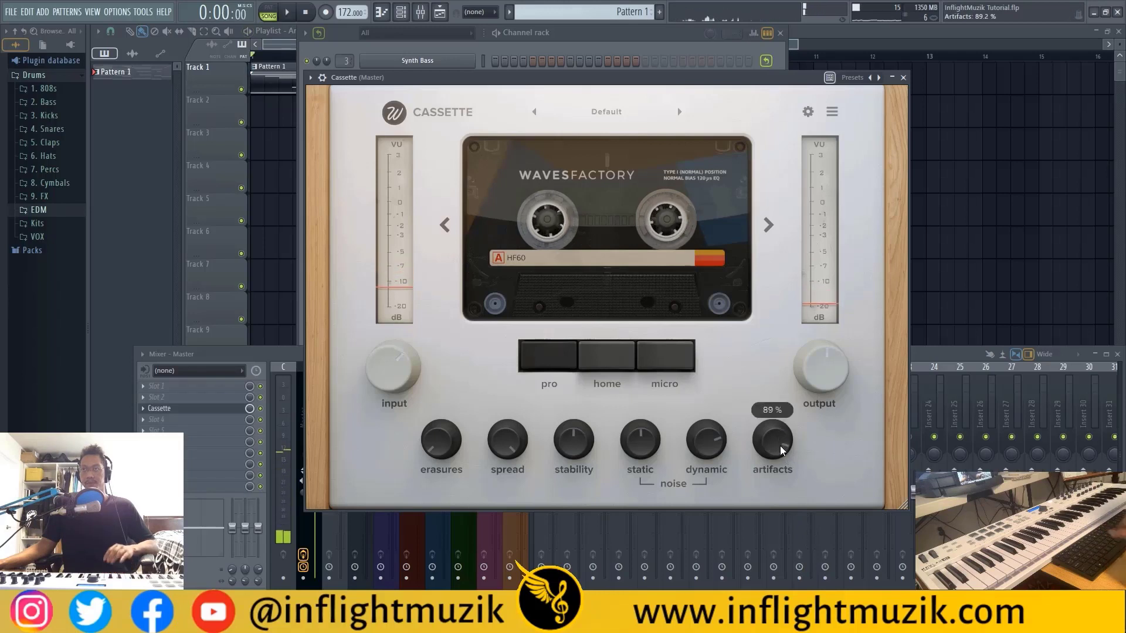
drag(780, 450, 780, 586)
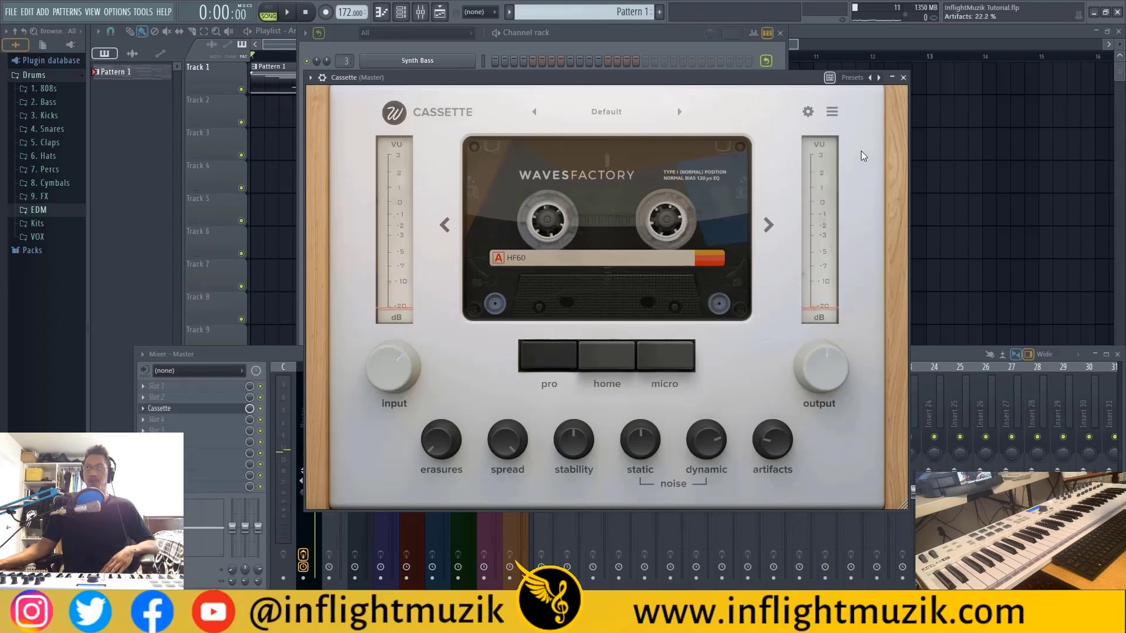
- Open the plugin's advanced settings and set the flutter depth to 46% and the flutter rate to 9.83 Hz
click(811, 111)
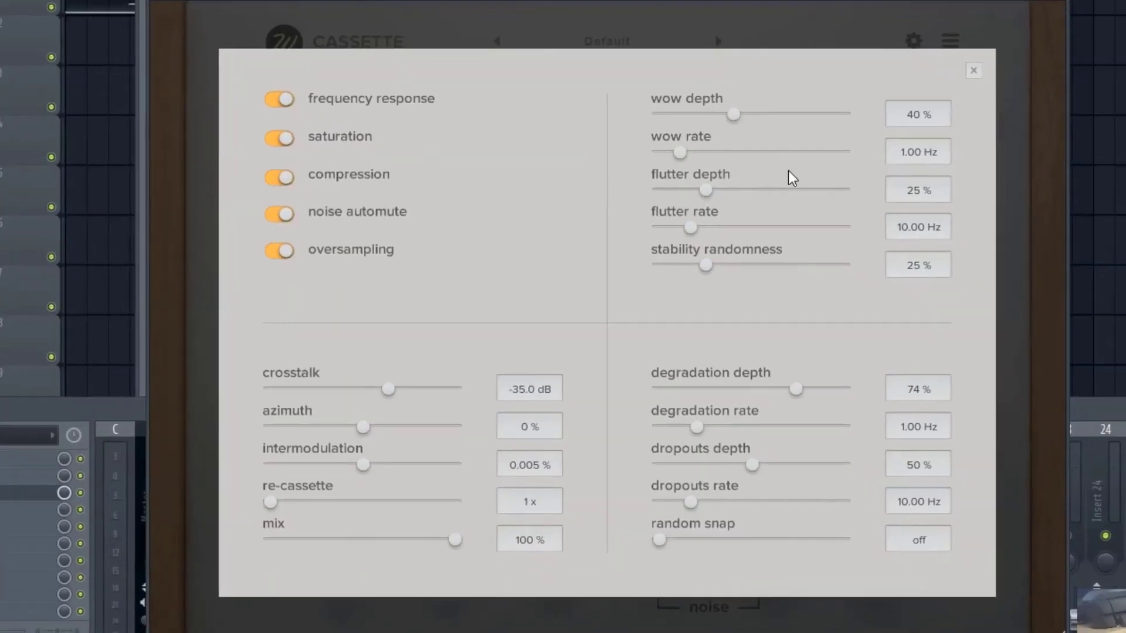
click(975, 71)
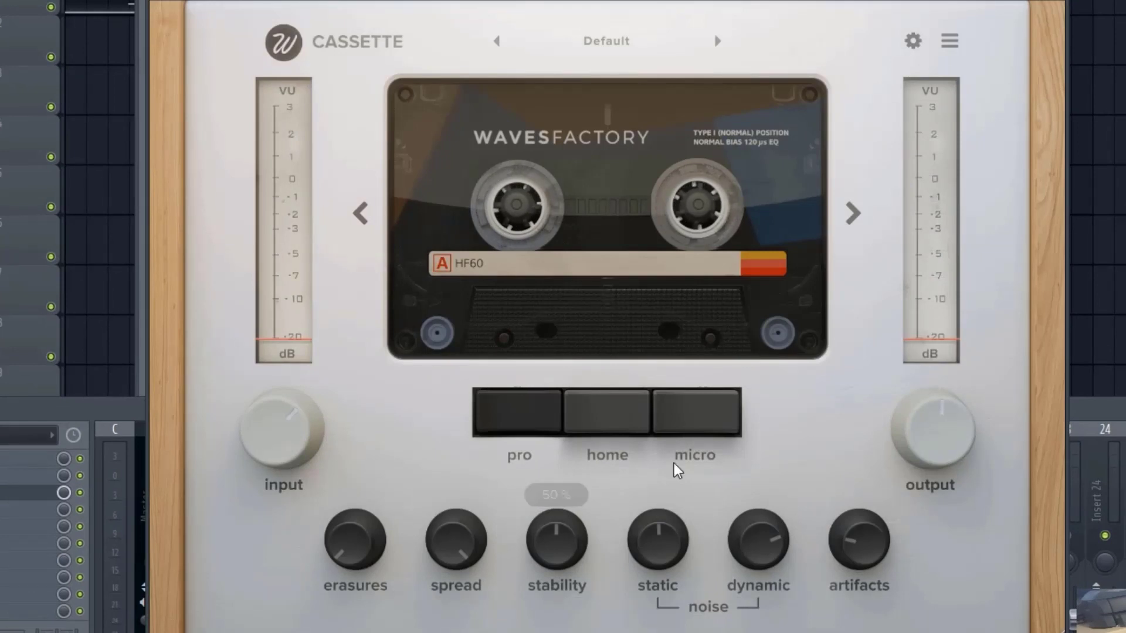
click(912, 41)
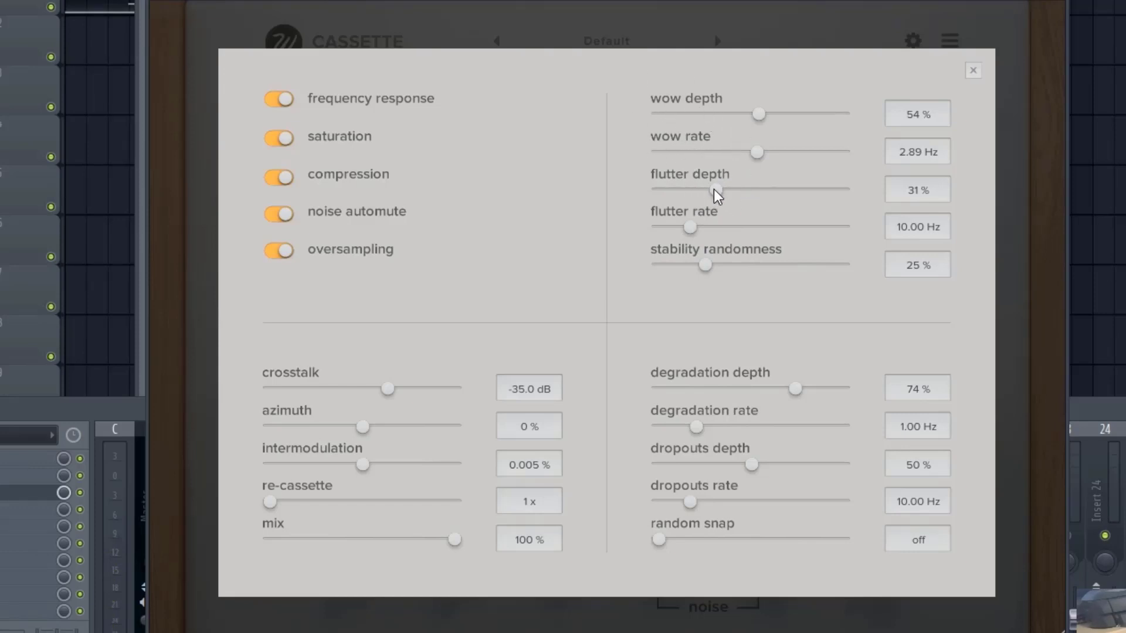
drag(715, 188, 827, 191)
mouse_move(687, 226)
mouse_down()
mouse_move(852, 227)
mouse_move(687, 226)
mouse_up()
click(744, 190)
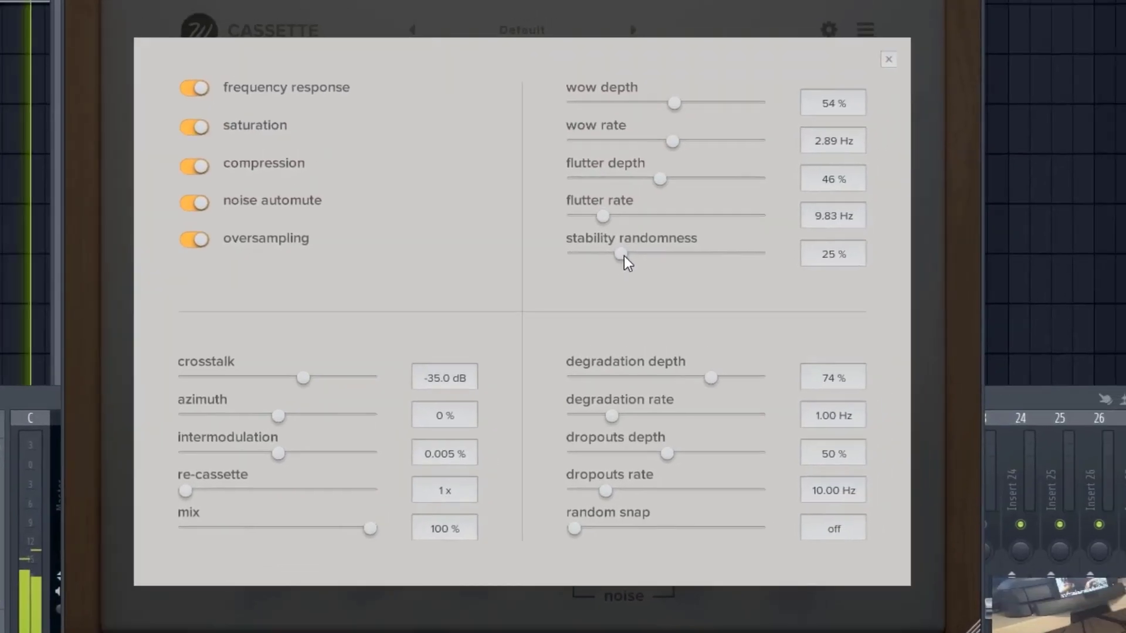
- Try a stability randomness of 93% and a crosstalk of 0.0 dB, lowering each again after auditioning it
drag(750, 195, 864, 190)
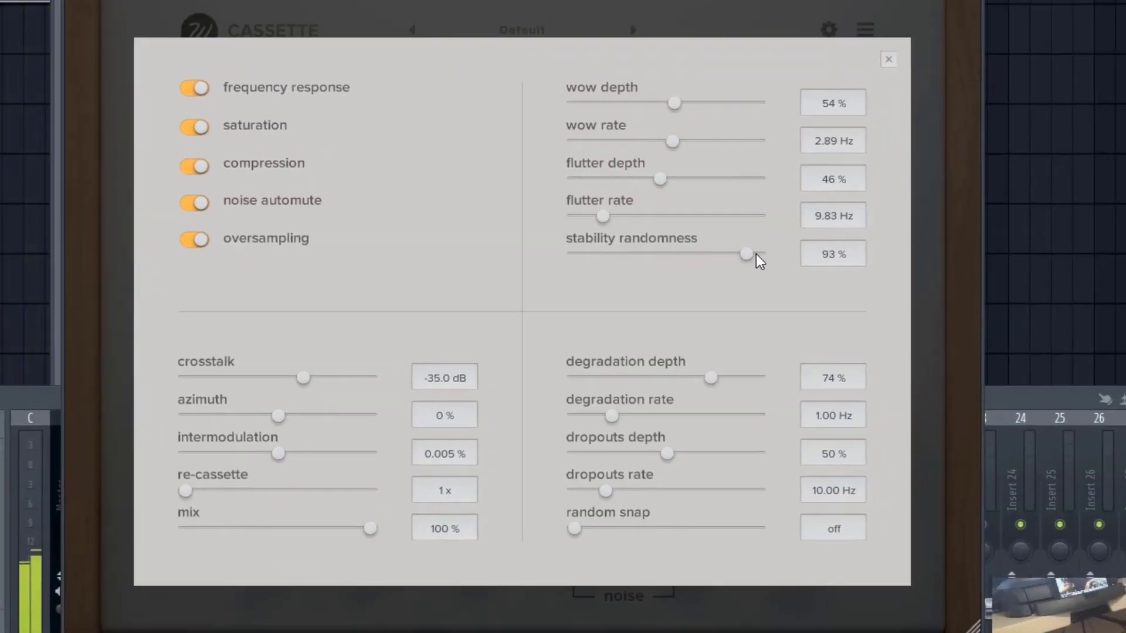
drag(753, 255, 749, 256)
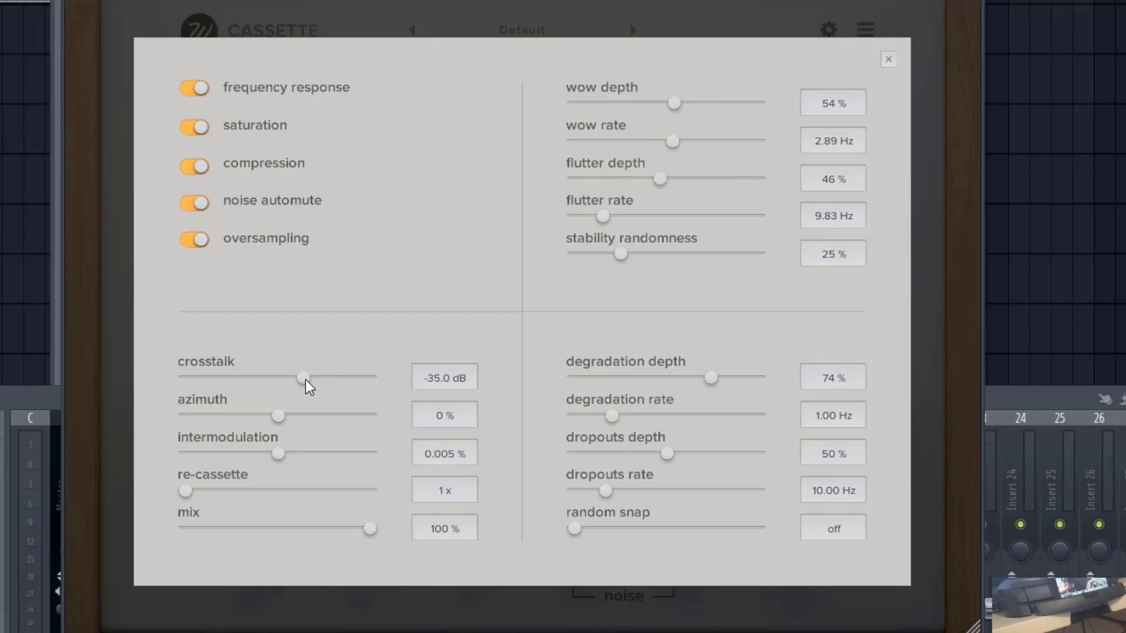
drag(307, 380, 479, 391)
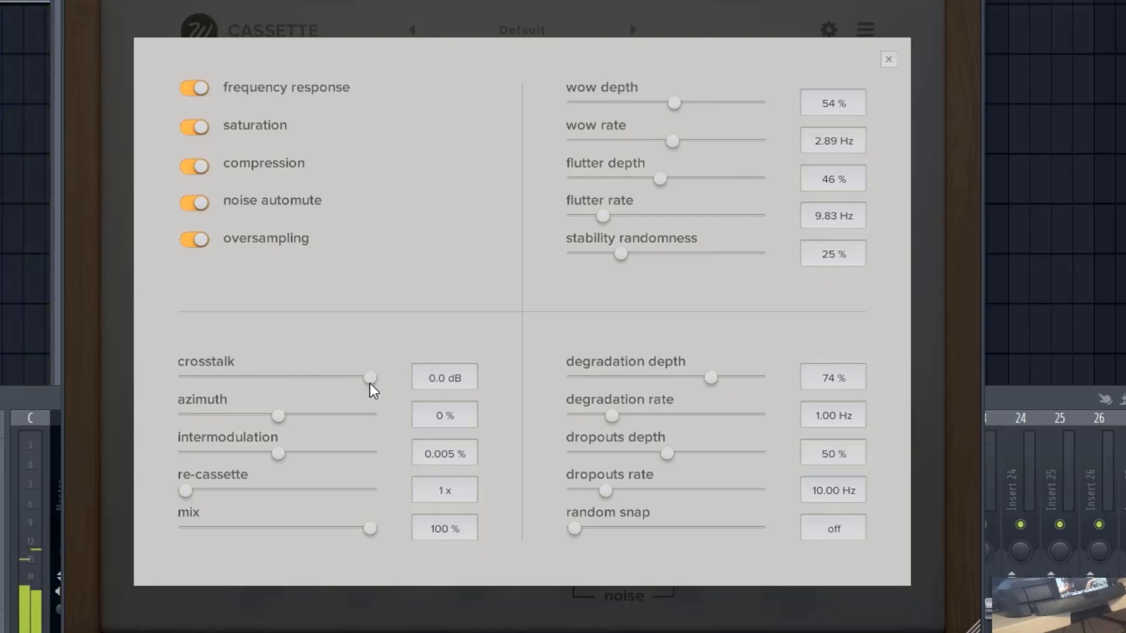
drag(365, 375, 330, 382)
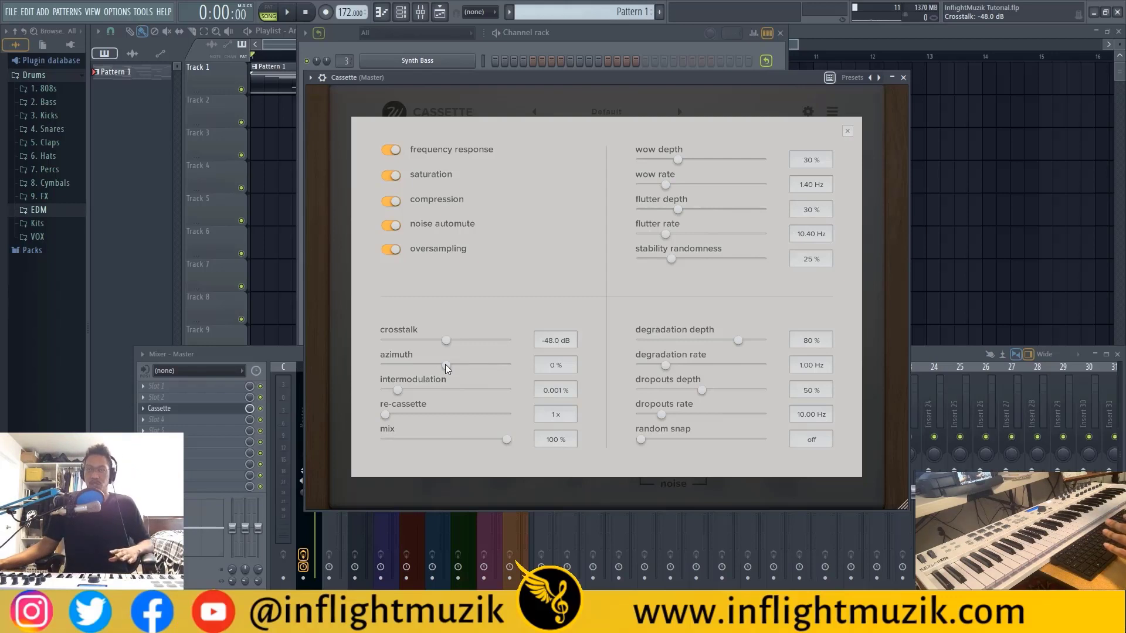
- Audition an azimuth of 4% during playback, return it to 0% and stop playback
key(space)
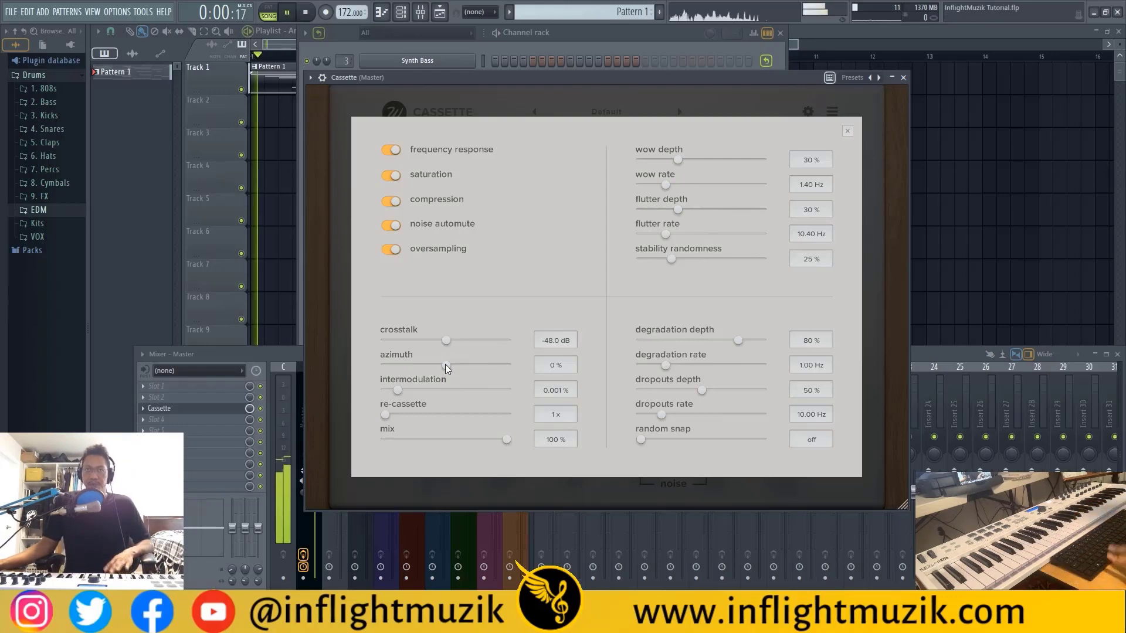
drag(445, 364, 449, 365)
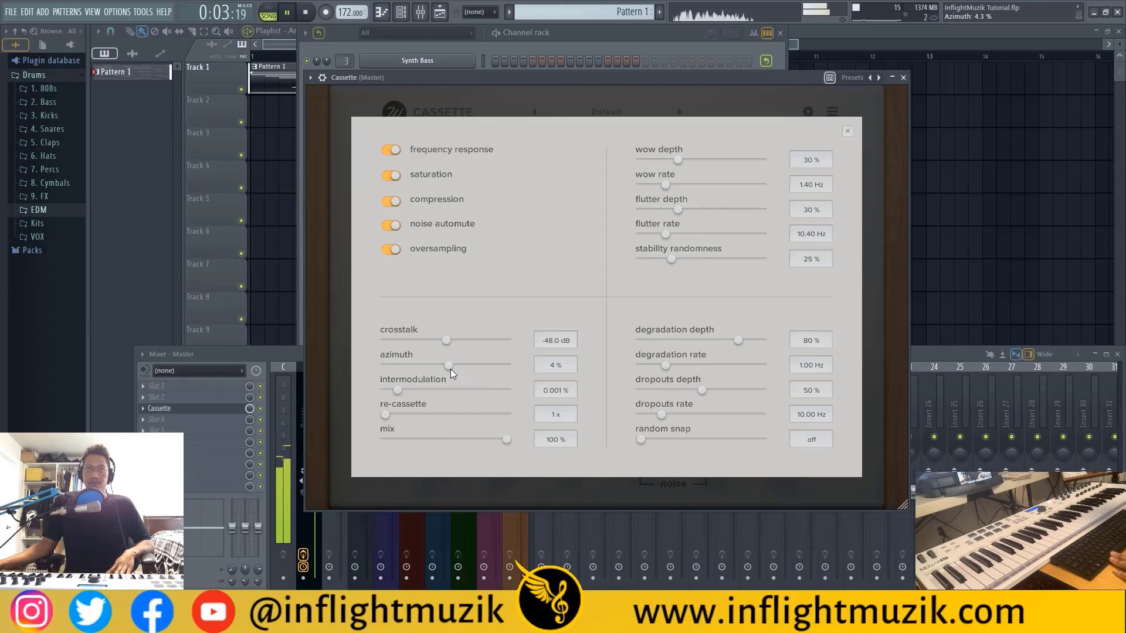
key(space)
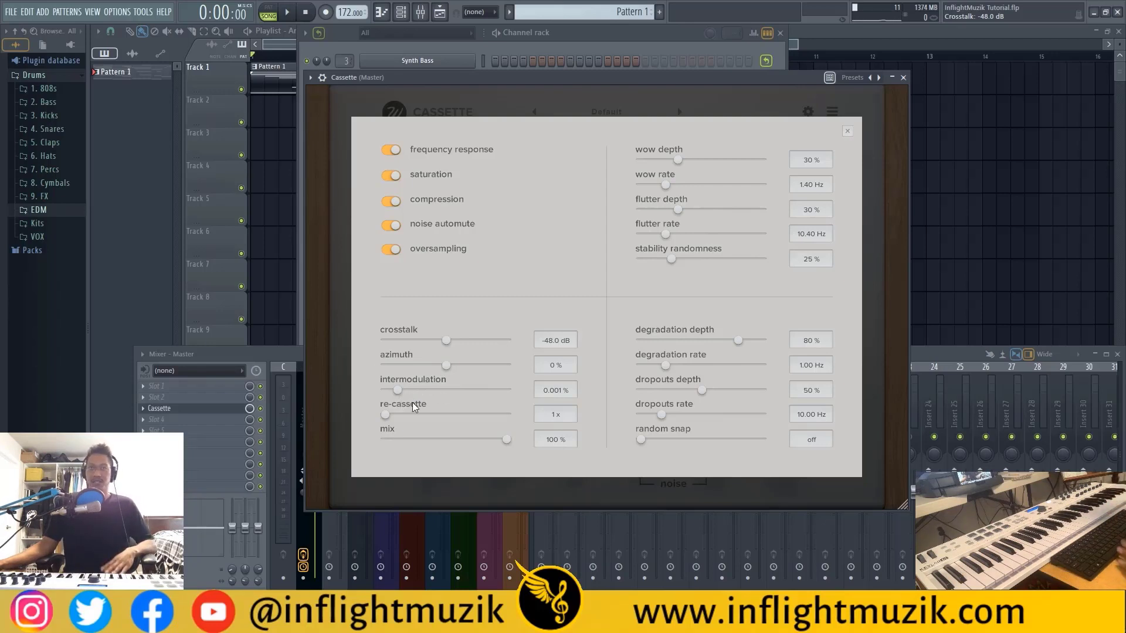
- Audition a raised intermodulation during playback, return it to 0.001% and stop playback
key(space)
drag(399, 389, 495, 387)
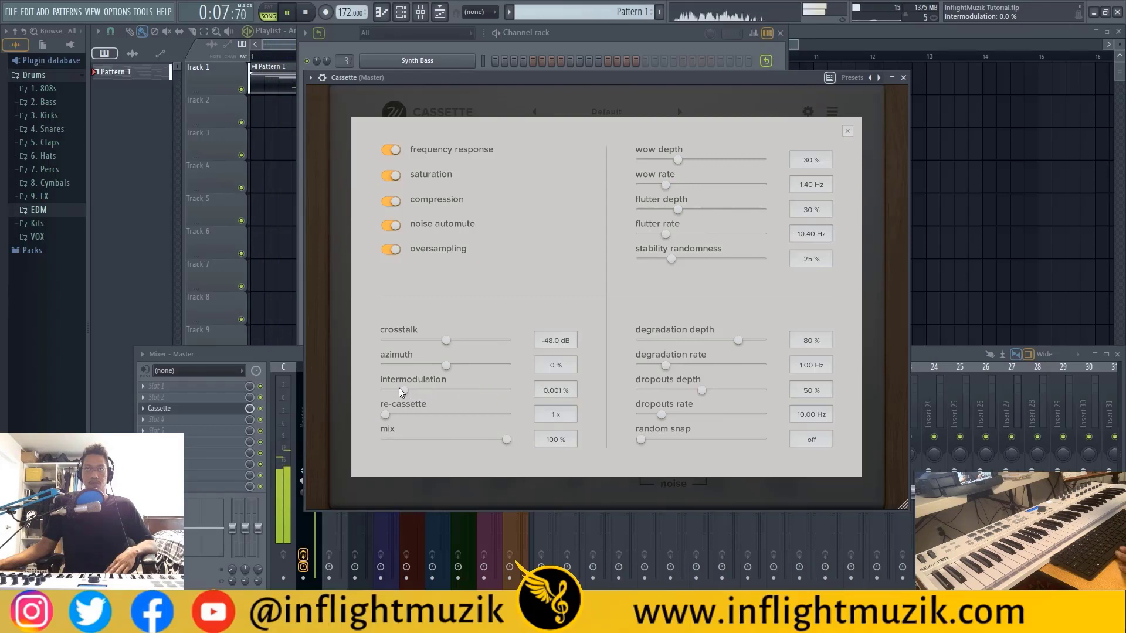
drag(377, 394, 418, 424)
key(space)
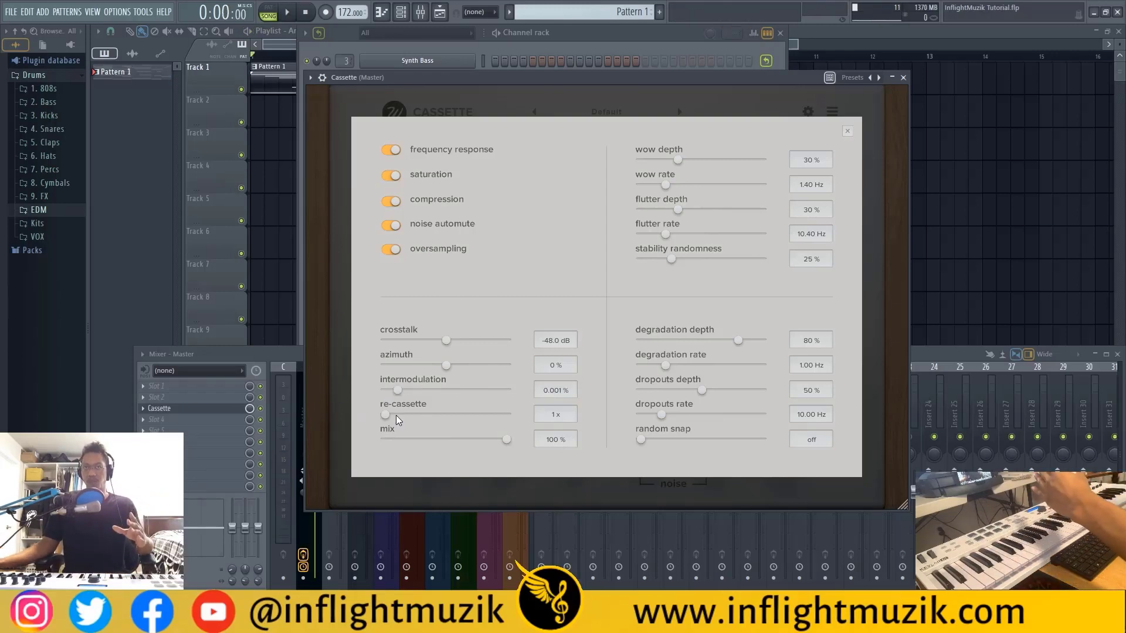
- Play the pattern while raising re-cassette to 2x and on to 4x, and restart playback with it applied
key(space)
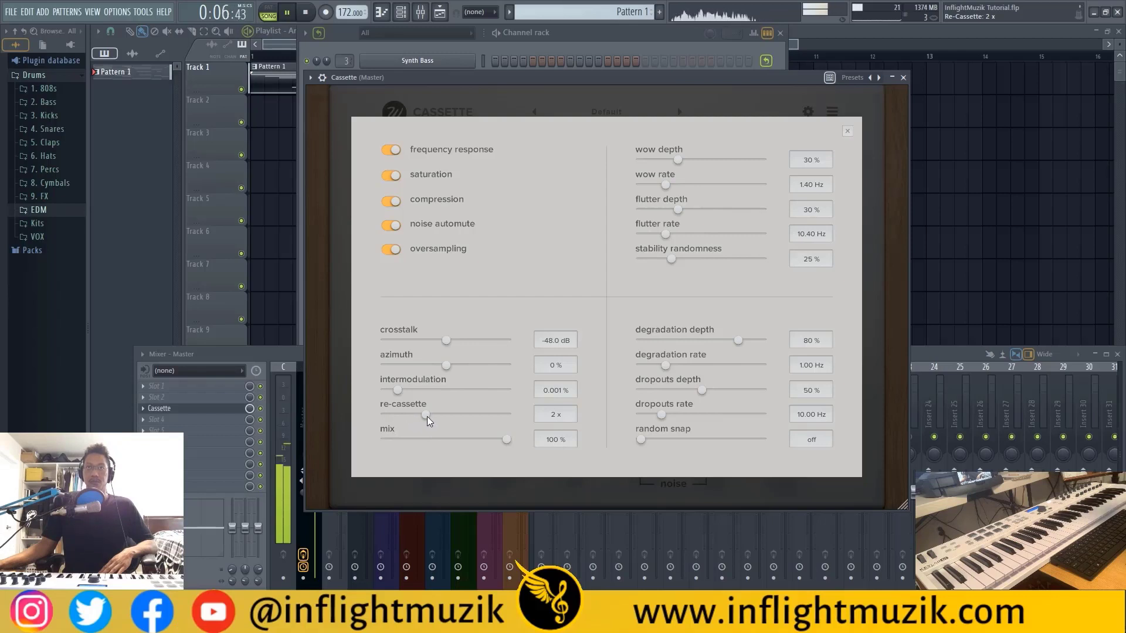
drag(429, 420, 502, 432)
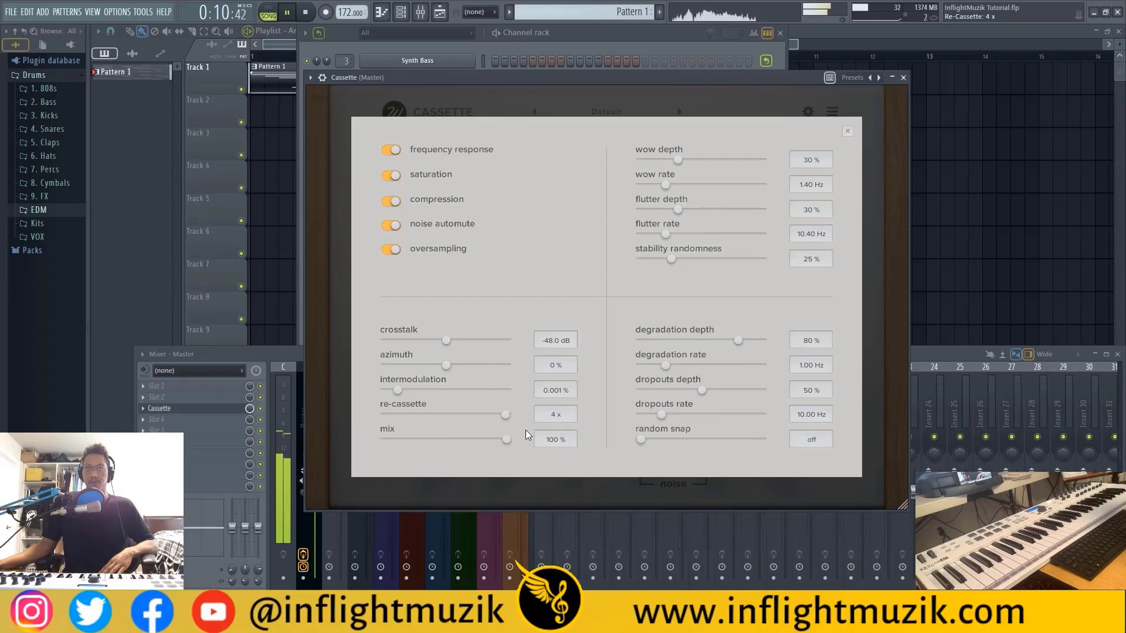
key(space)
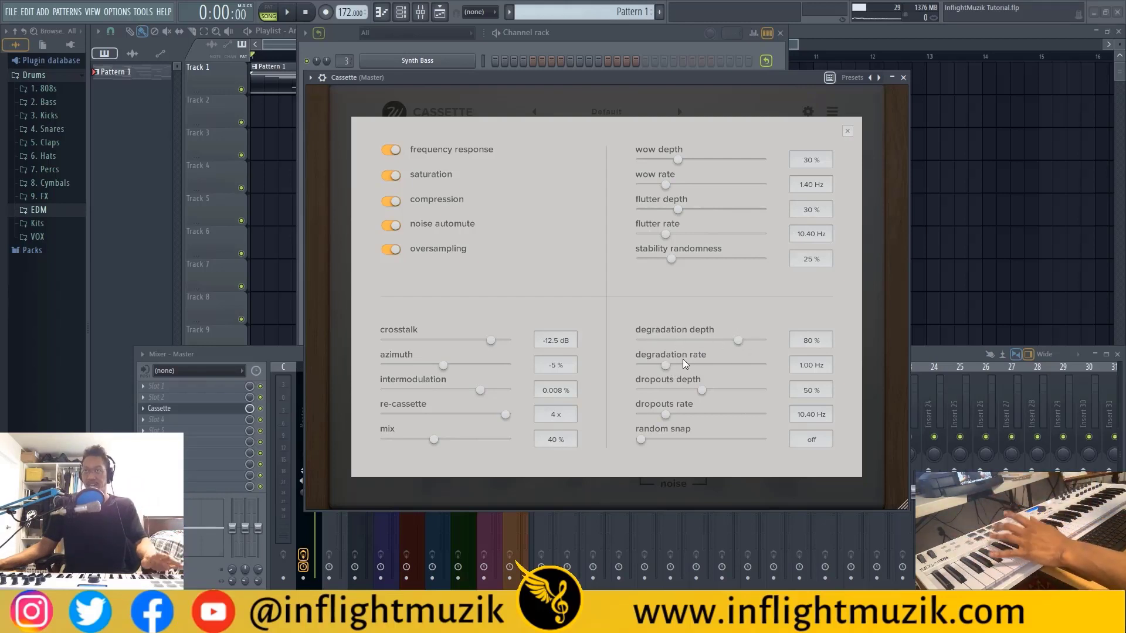
key(space)
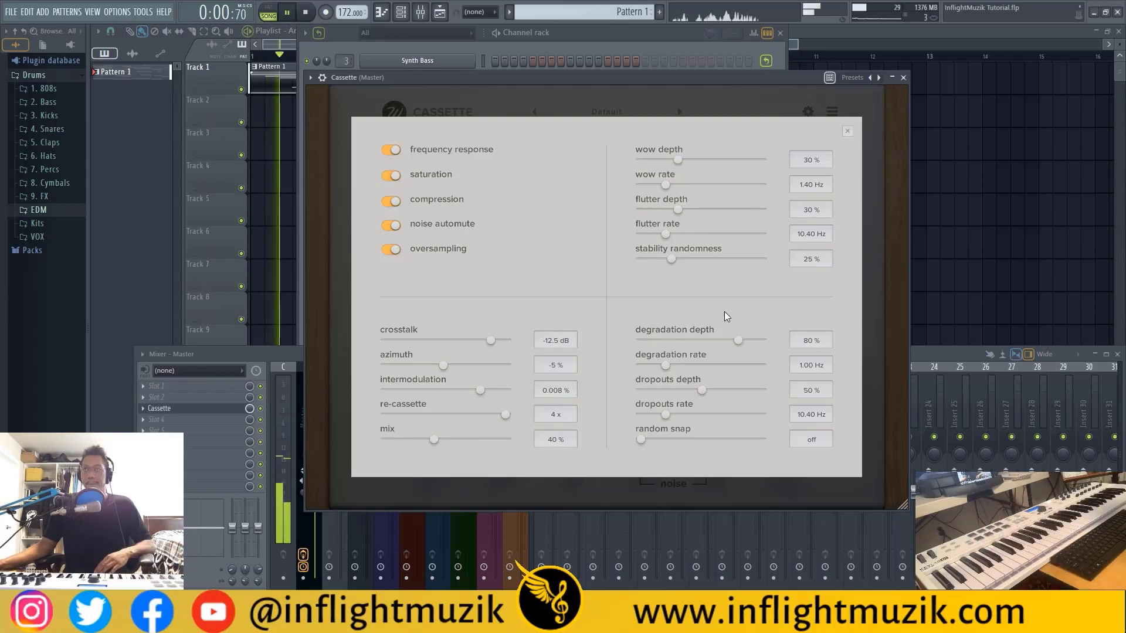
- Lower the degradation depth to 74% and the degradation rate to 0.76 Hz, check the pro machine mode, and stop playback
drag(738, 340, 740, 347)
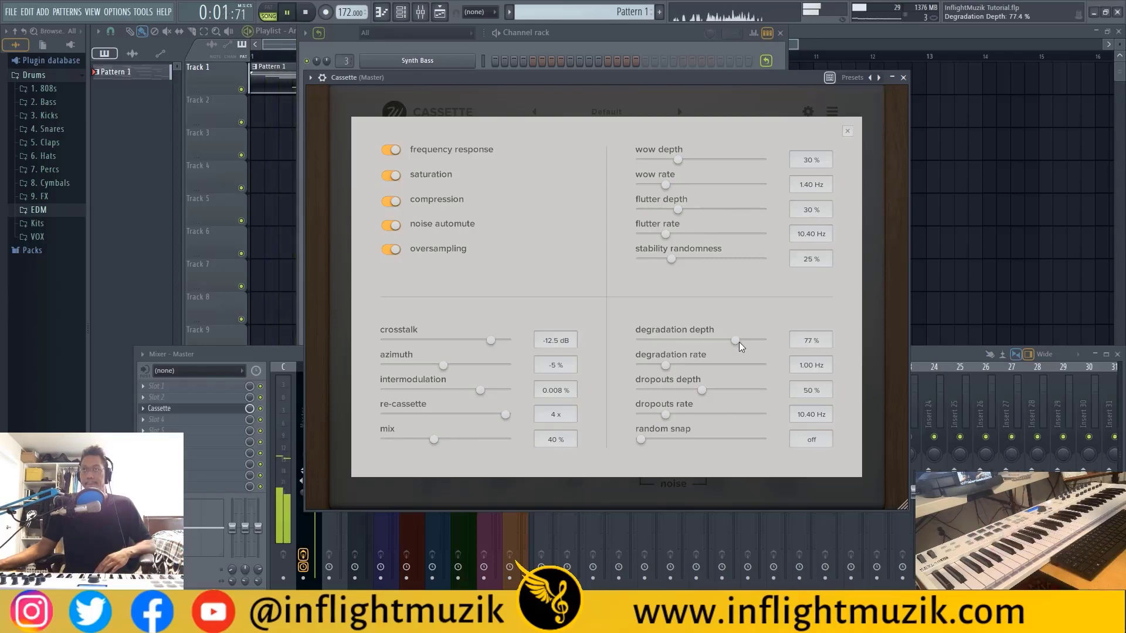
click(848, 132)
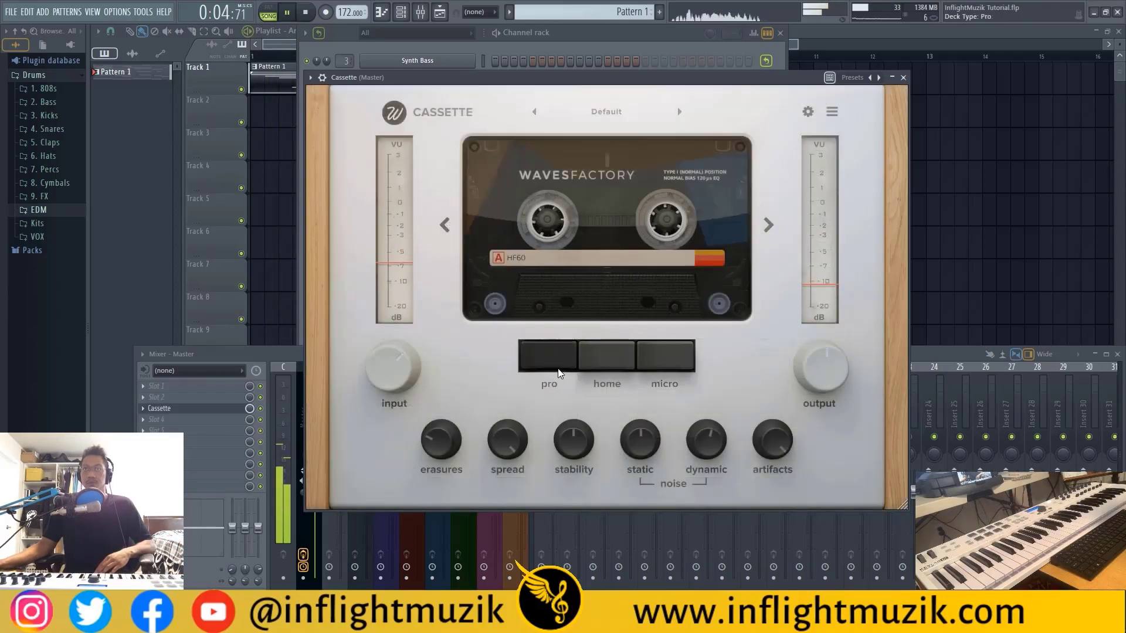
click(808, 112)
key(space)
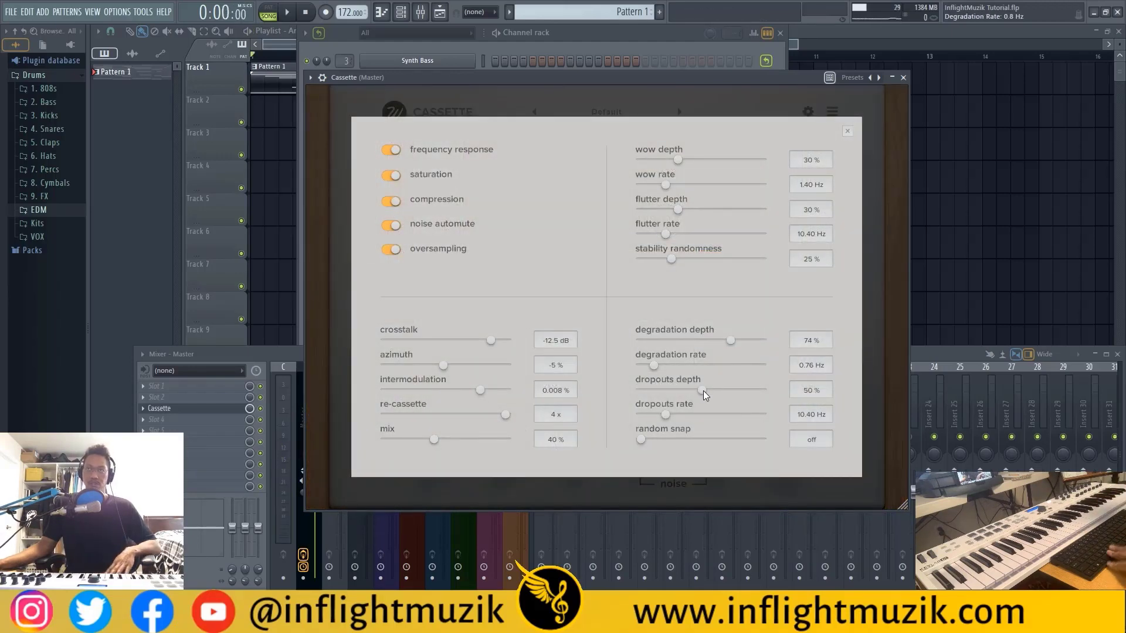
- Audition dropouts depths of 91% and 77% during playback, raise the depth to 100% and the rate to 14.99 Hz, and stop
key(space)
drag(702, 391, 751, 390)
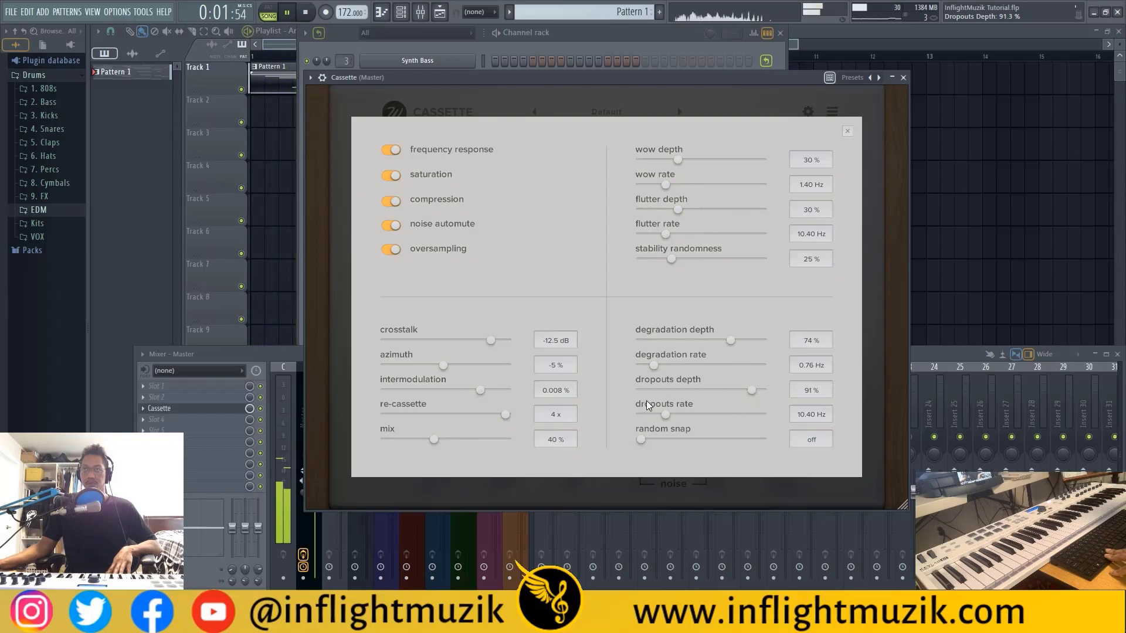
mouse_move(663, 416)
mouse_down()
mouse_move(642, 422)
mouse_move(665, 428)
mouse_up()
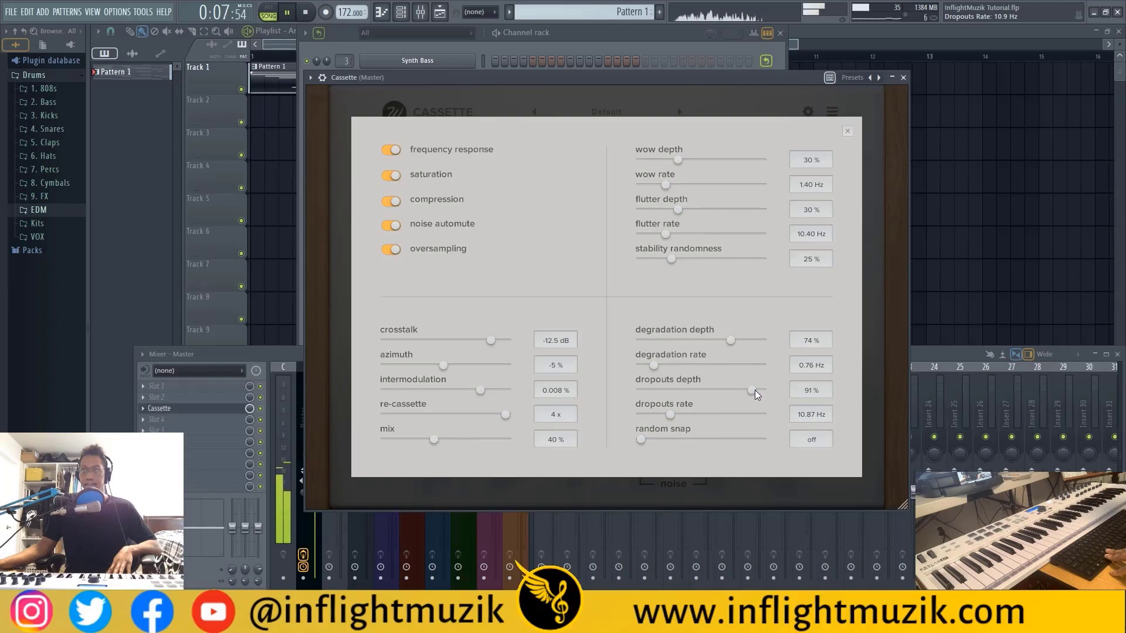
drag(755, 389, 737, 395)
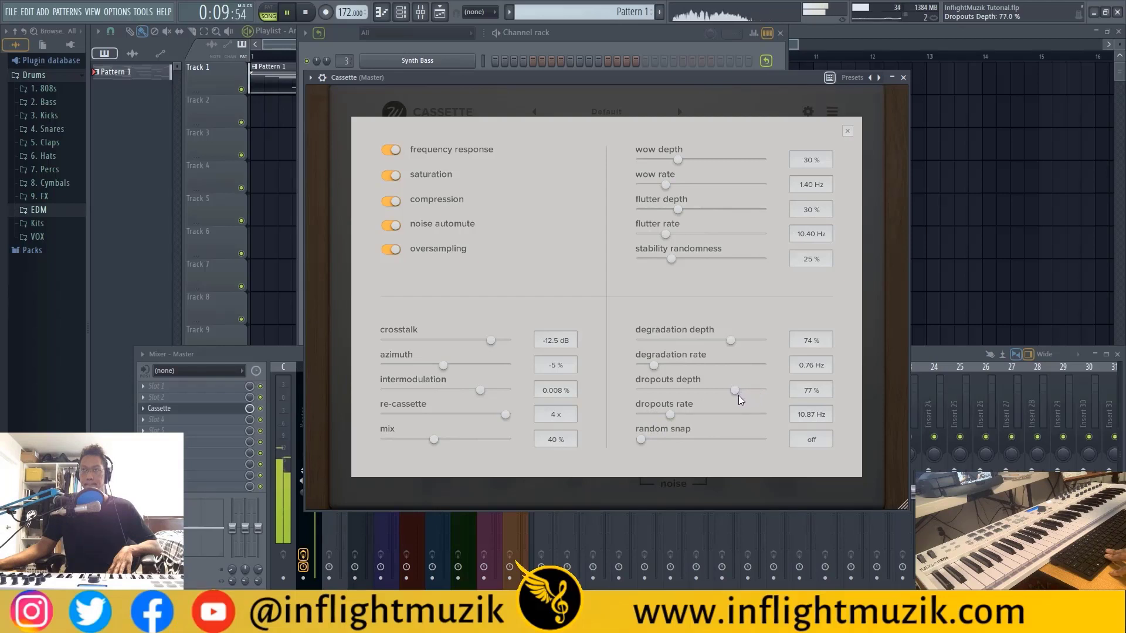
key(space)
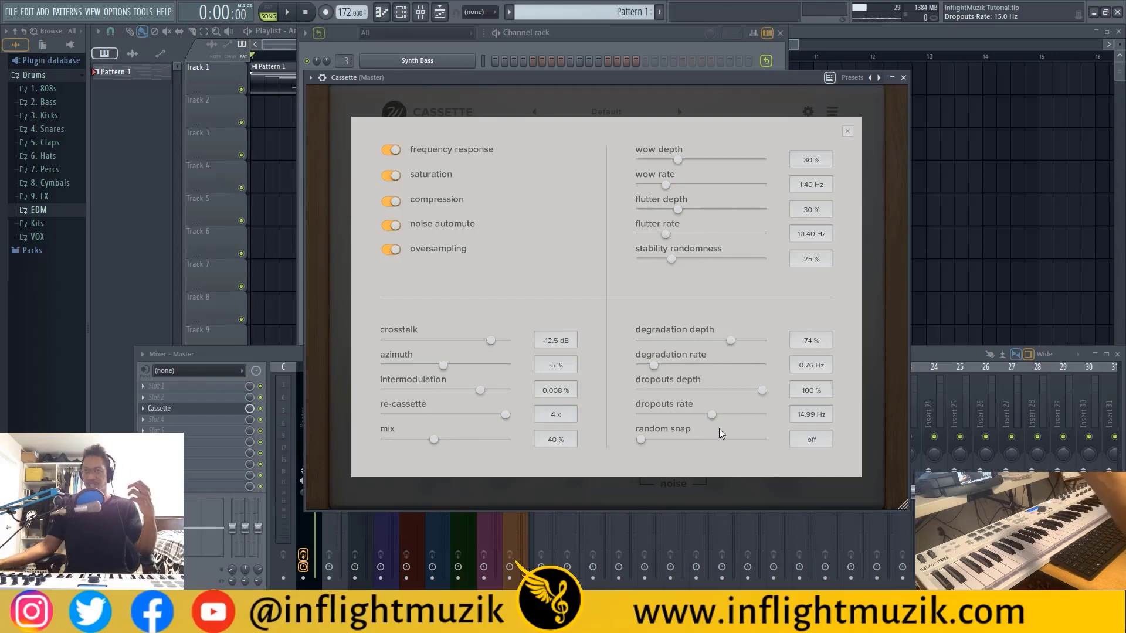
- Play the pattern while raising random snap to 28%, stop playback and leave the advanced settings
key(space)
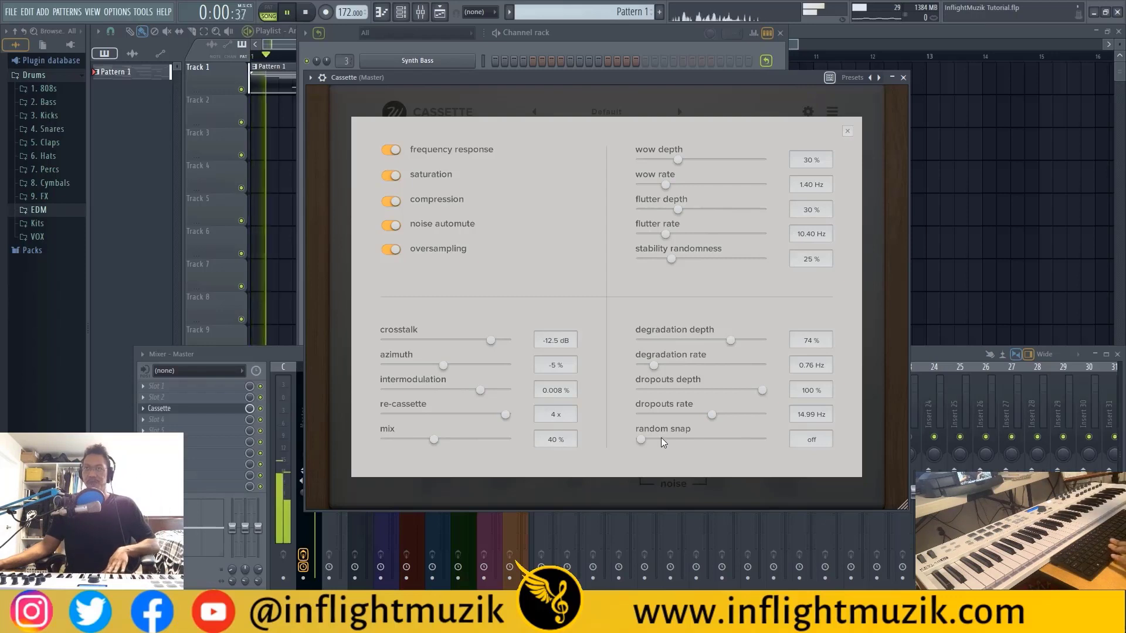
drag(643, 439, 661, 438)
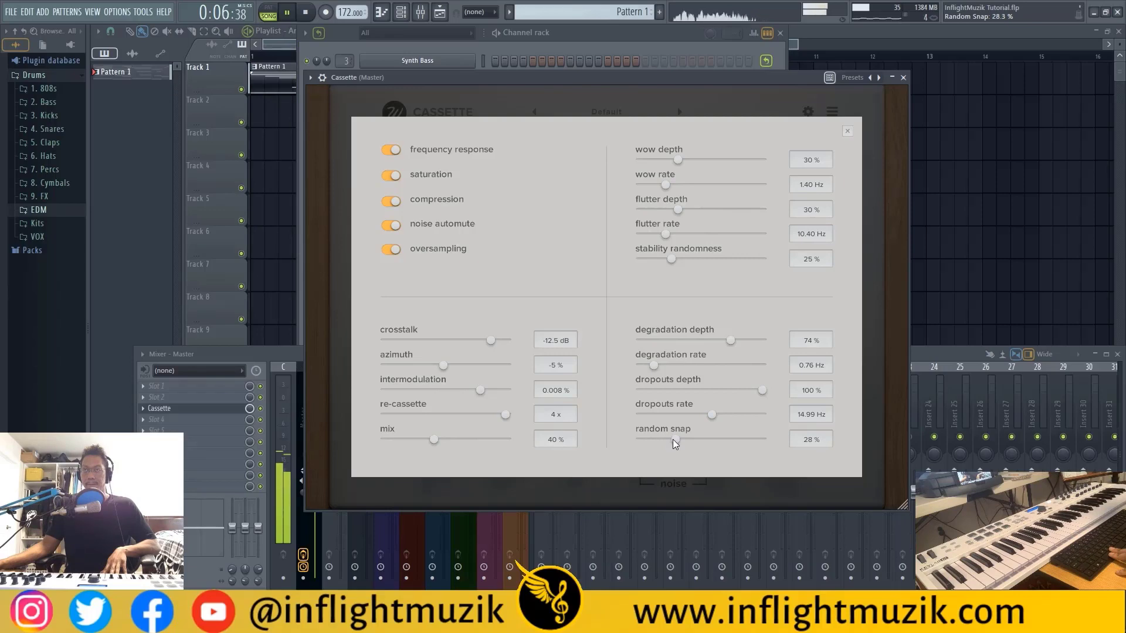
key(space)
click(847, 131)
- Load the artist preset Insight - Bayside and play the pattern with it
click(606, 111)
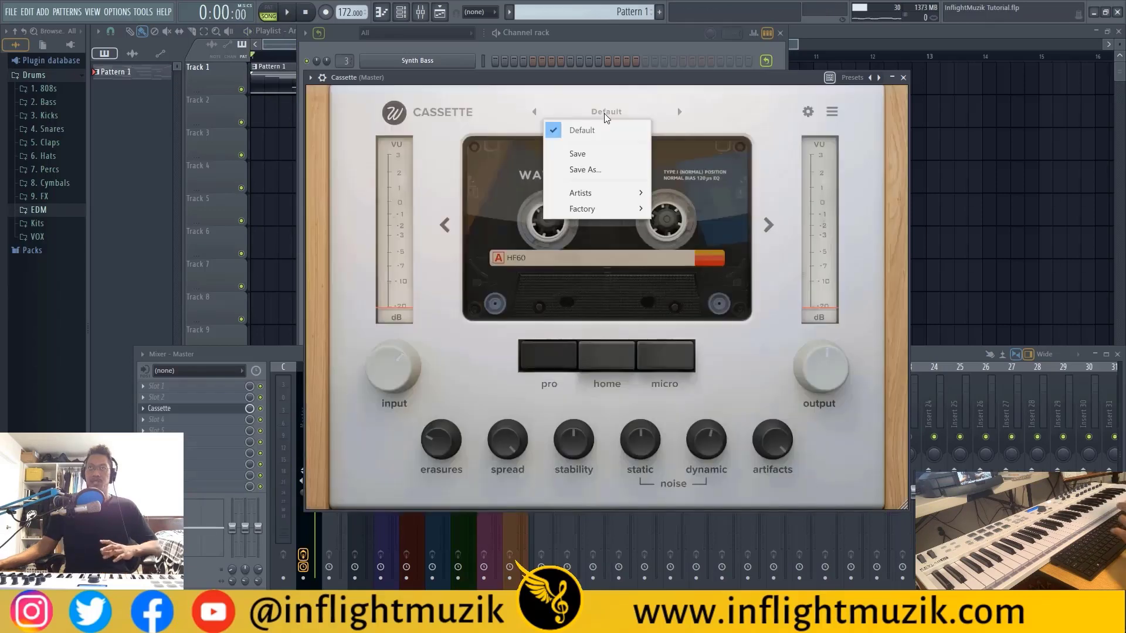
mouse_move(595, 192)
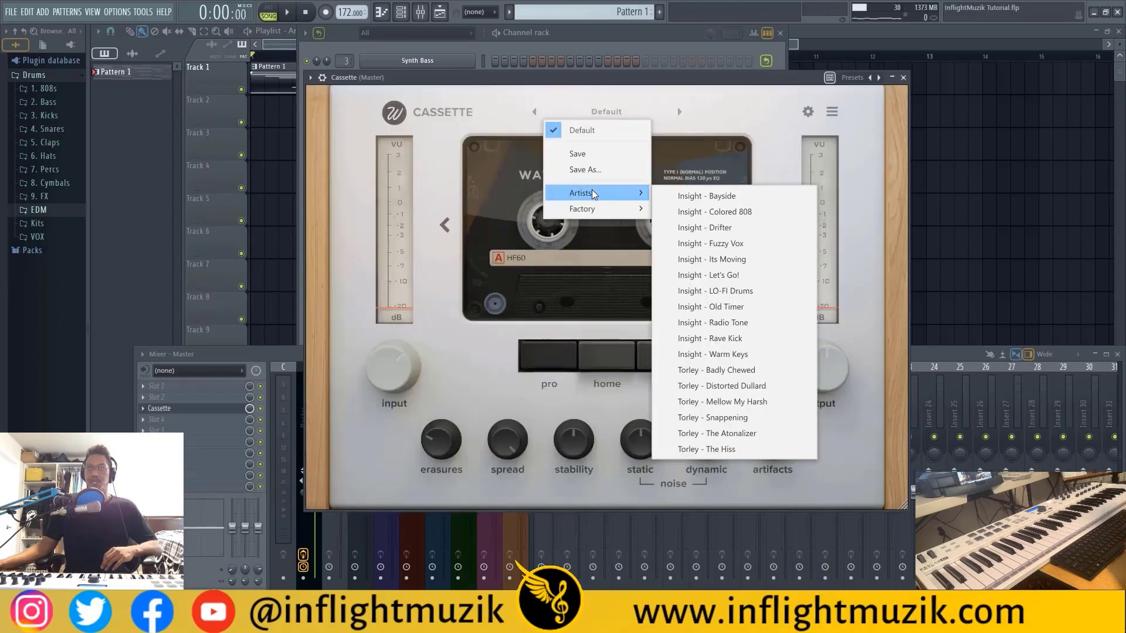
click(730, 199)
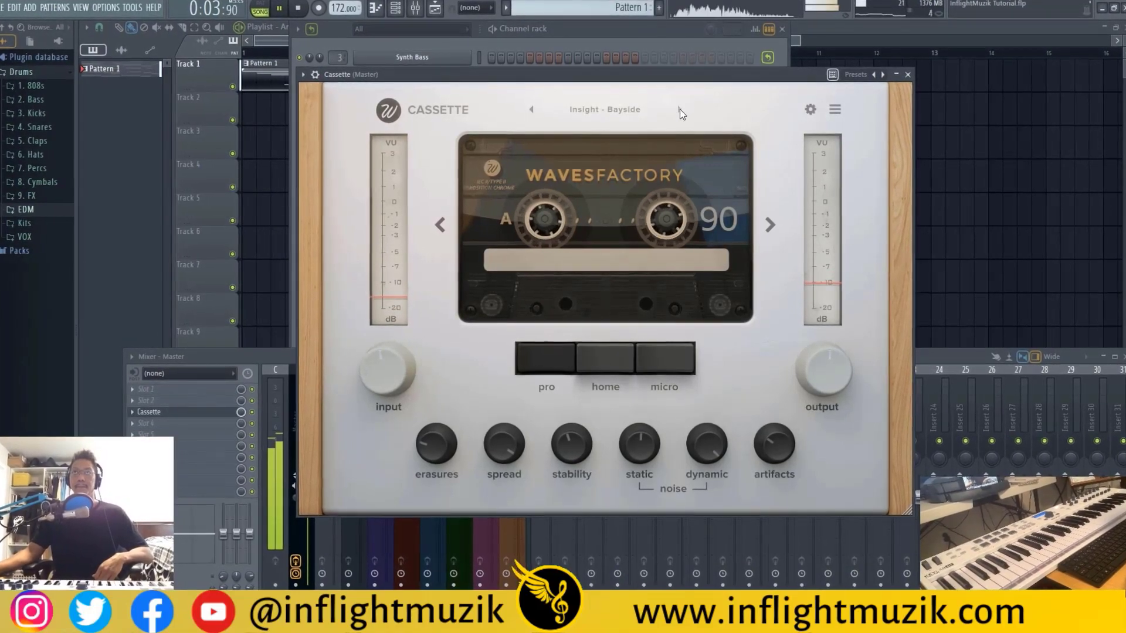
- Audition the remaining Insight artist presets one after another during playback, from Colored 808 through Warm Keys
click(680, 109)
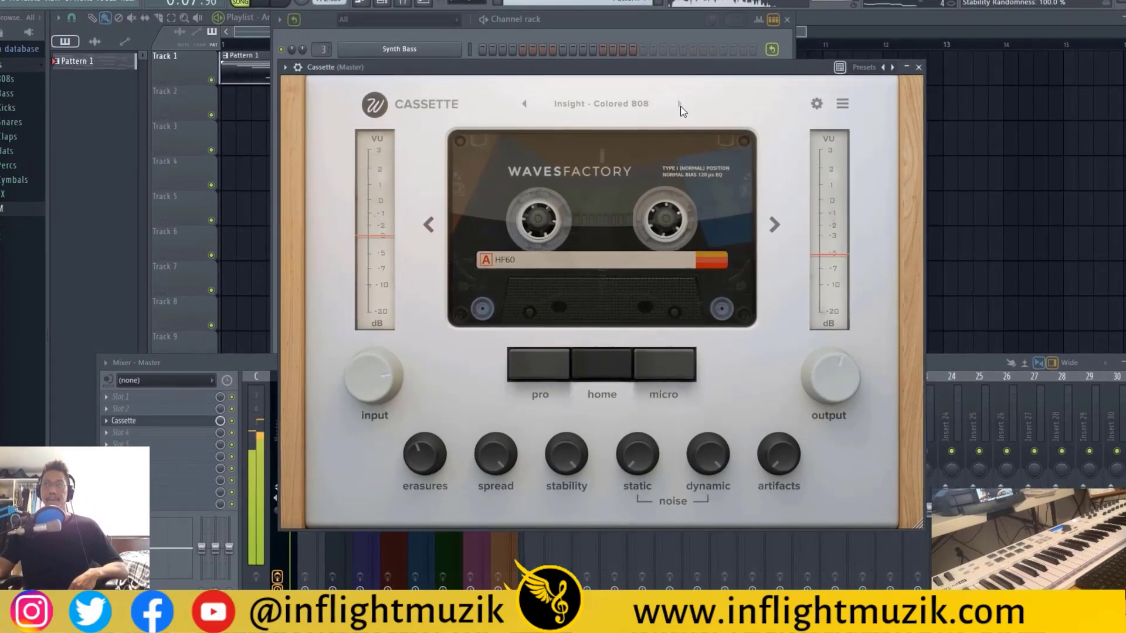
click(680, 107)
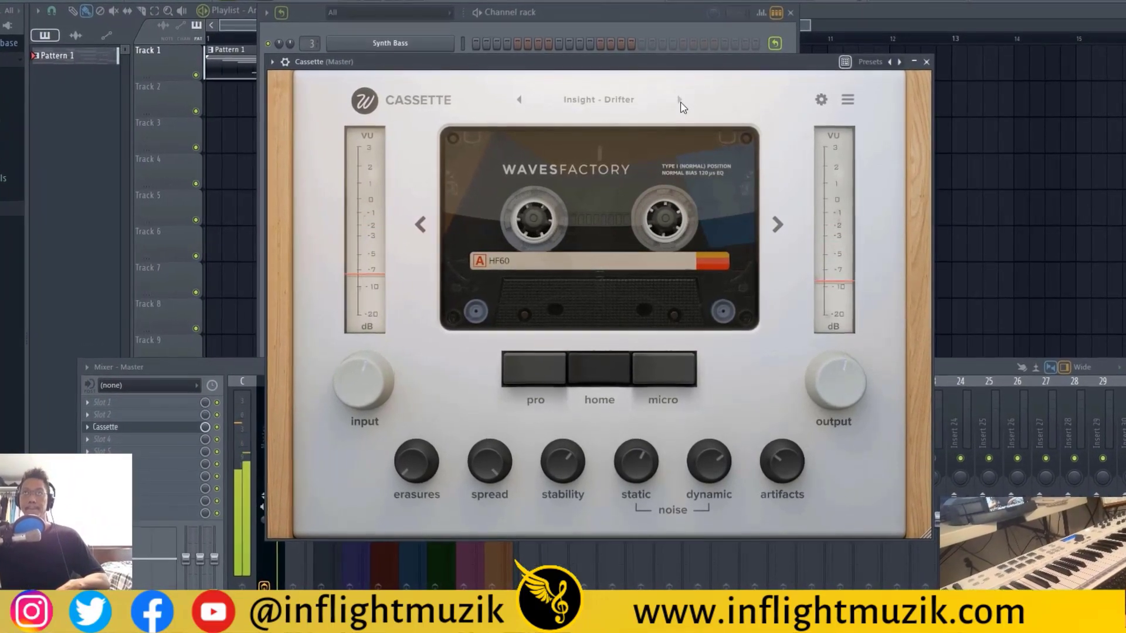
click(680, 107)
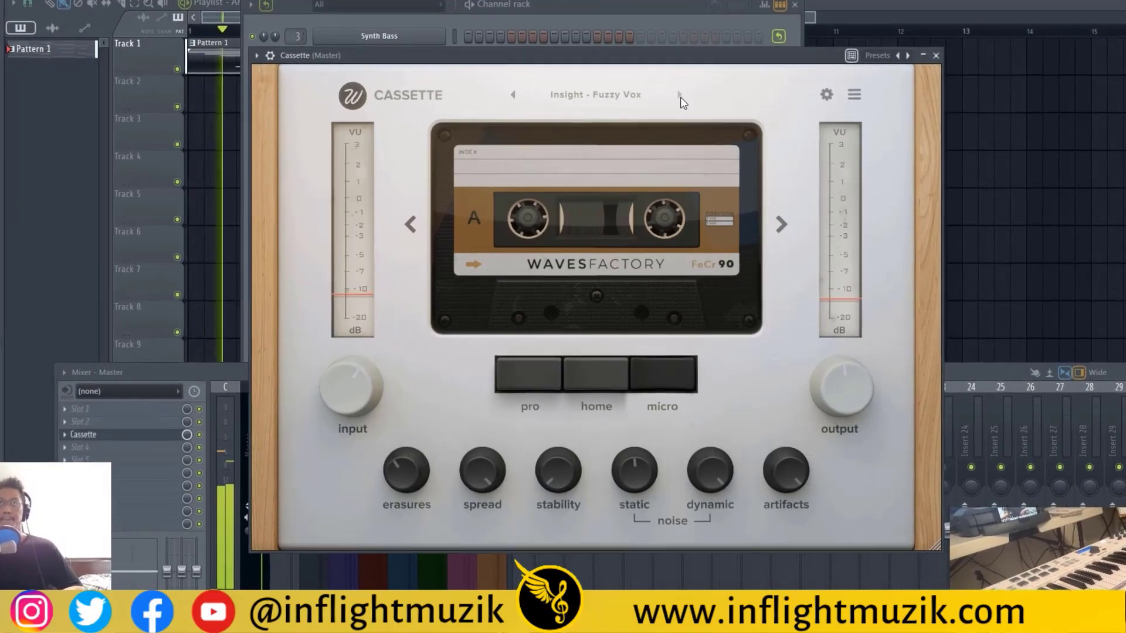
click(680, 92)
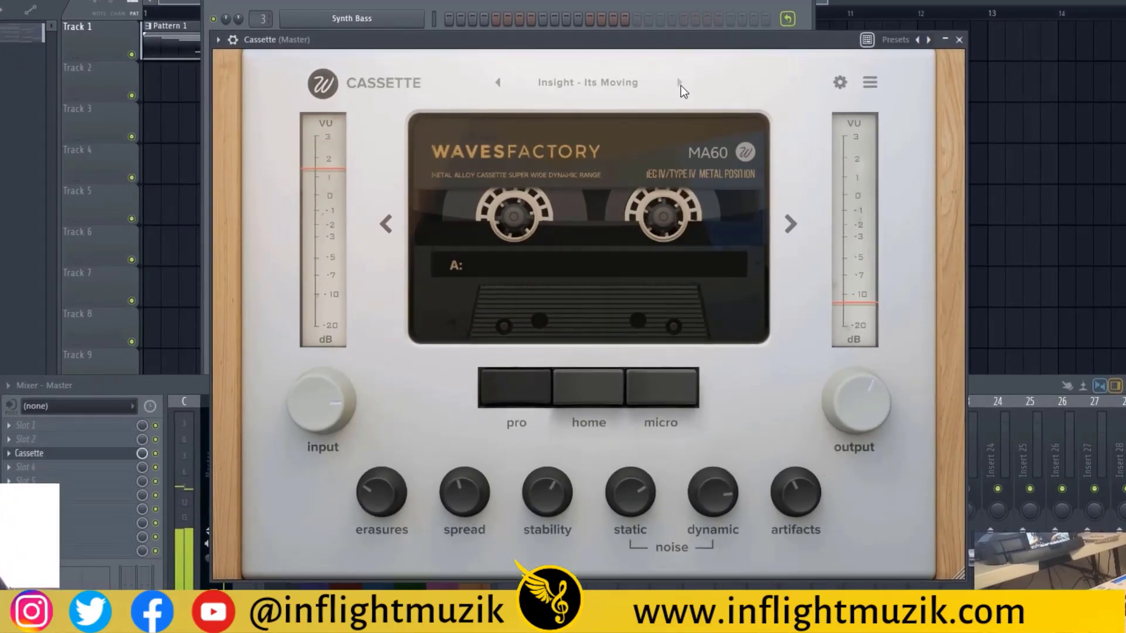
click(680, 86)
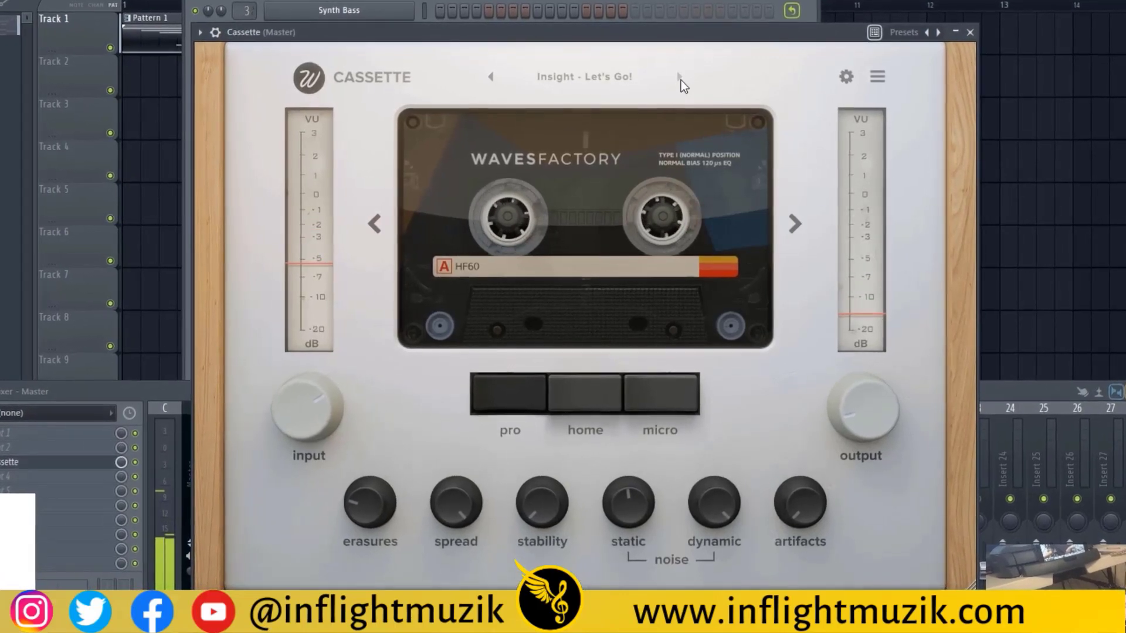
click(680, 80)
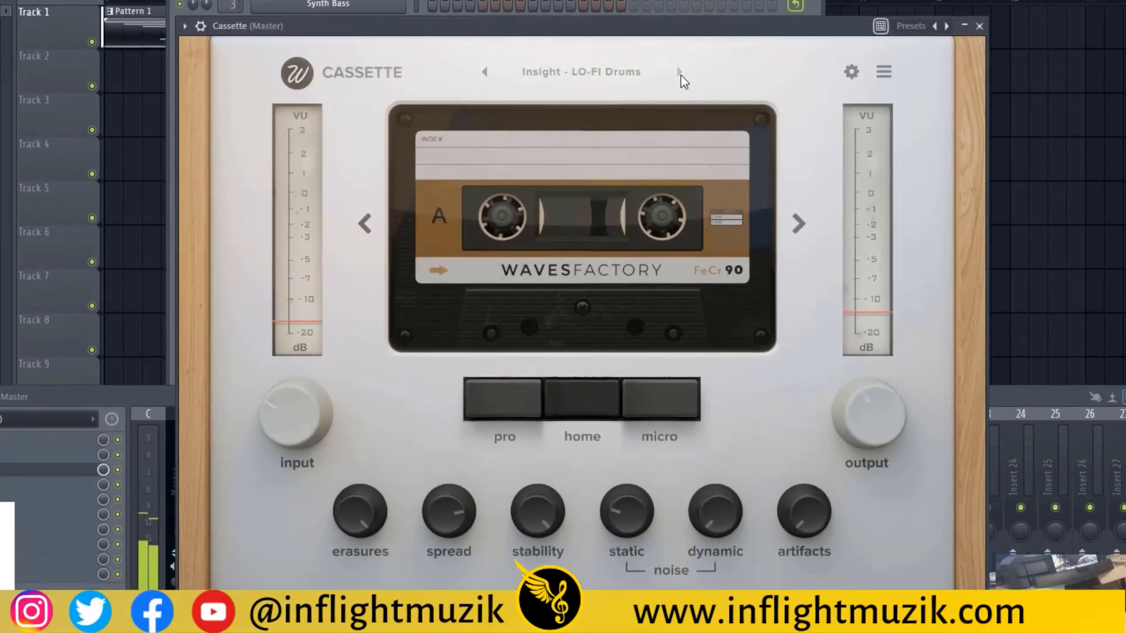
click(680, 73)
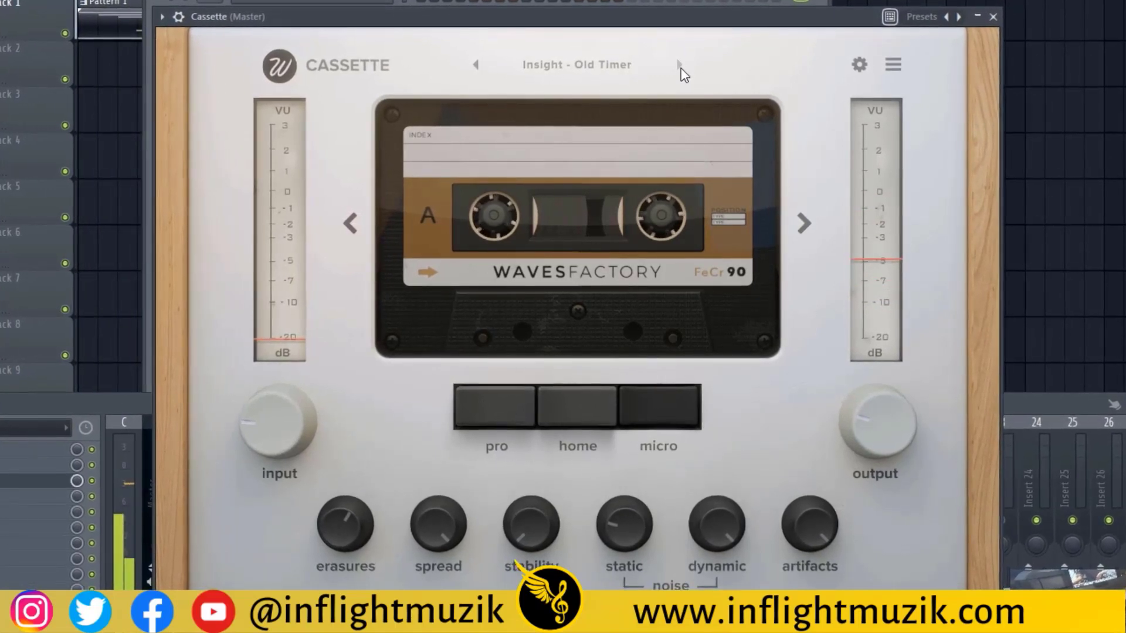
click(680, 69)
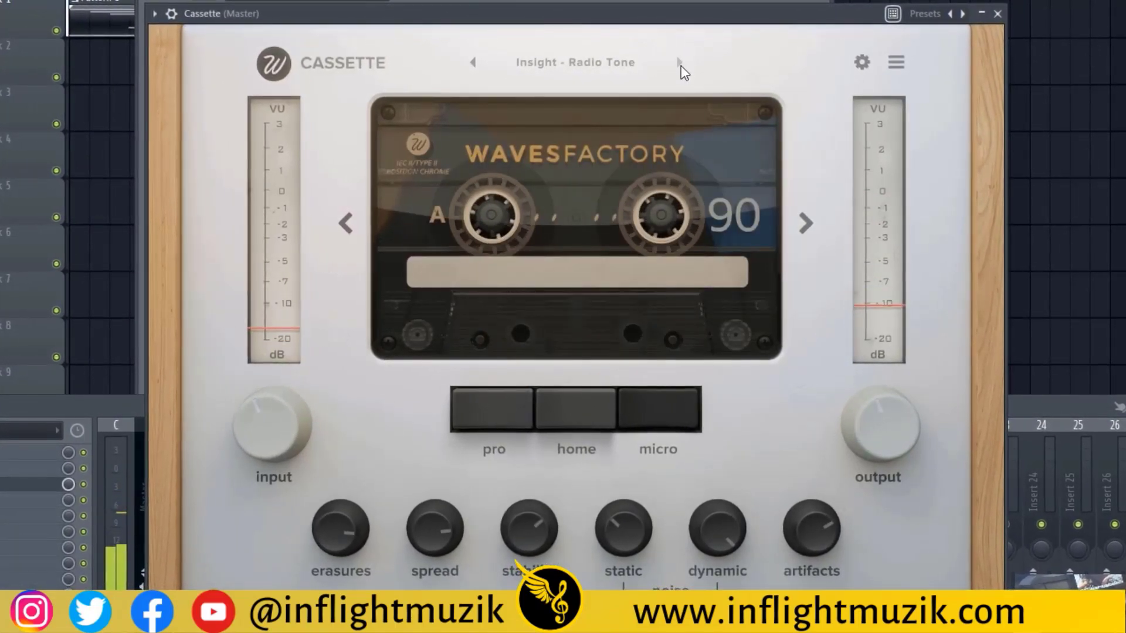
click(680, 64)
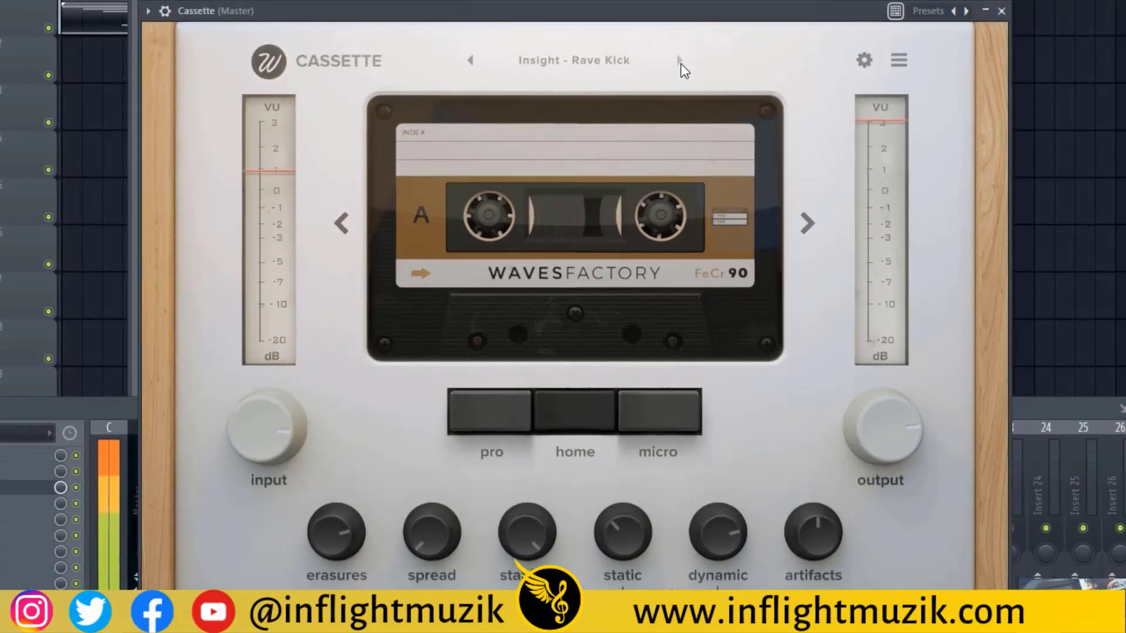
click(681, 63)
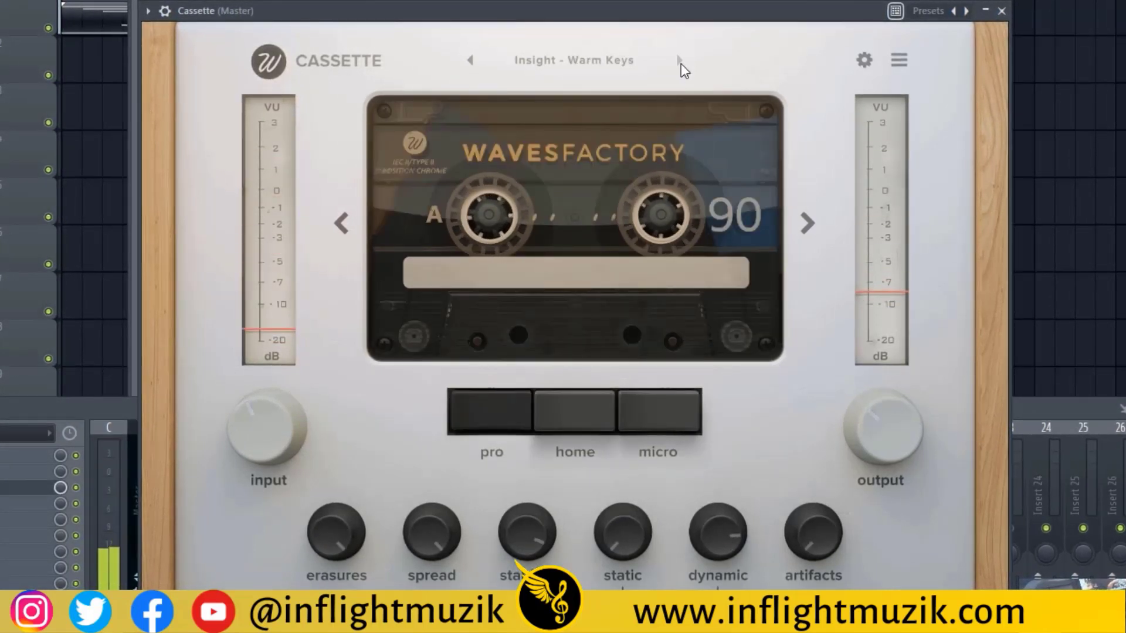
- Audition the Torley artist presets in order during playback, from Badly Chewed through The Hiss
click(681, 64)
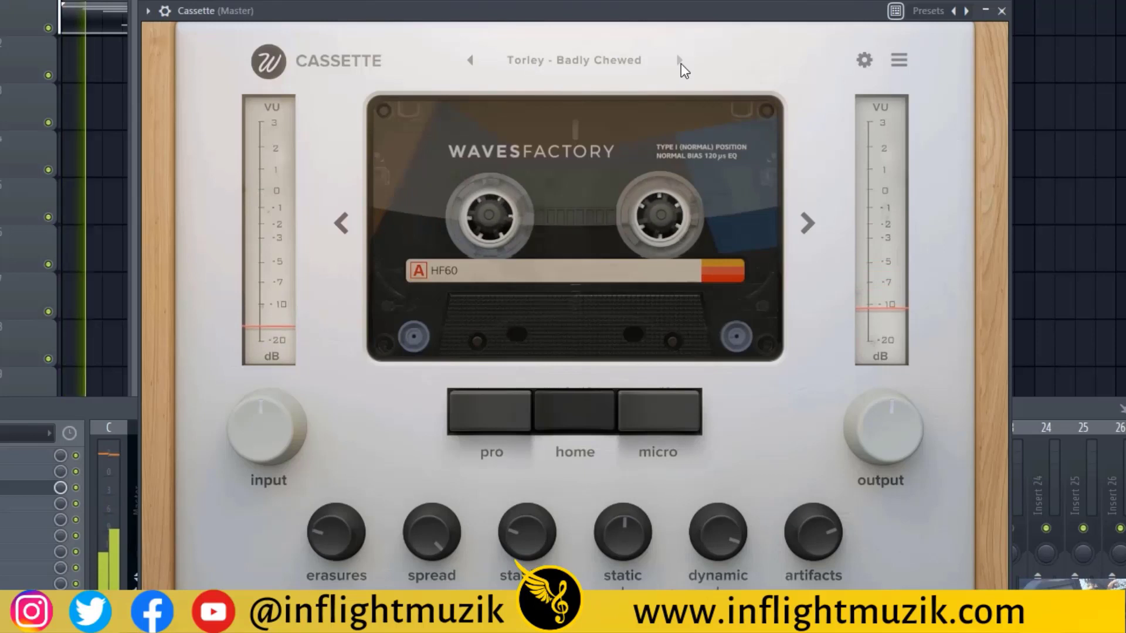
click(681, 63)
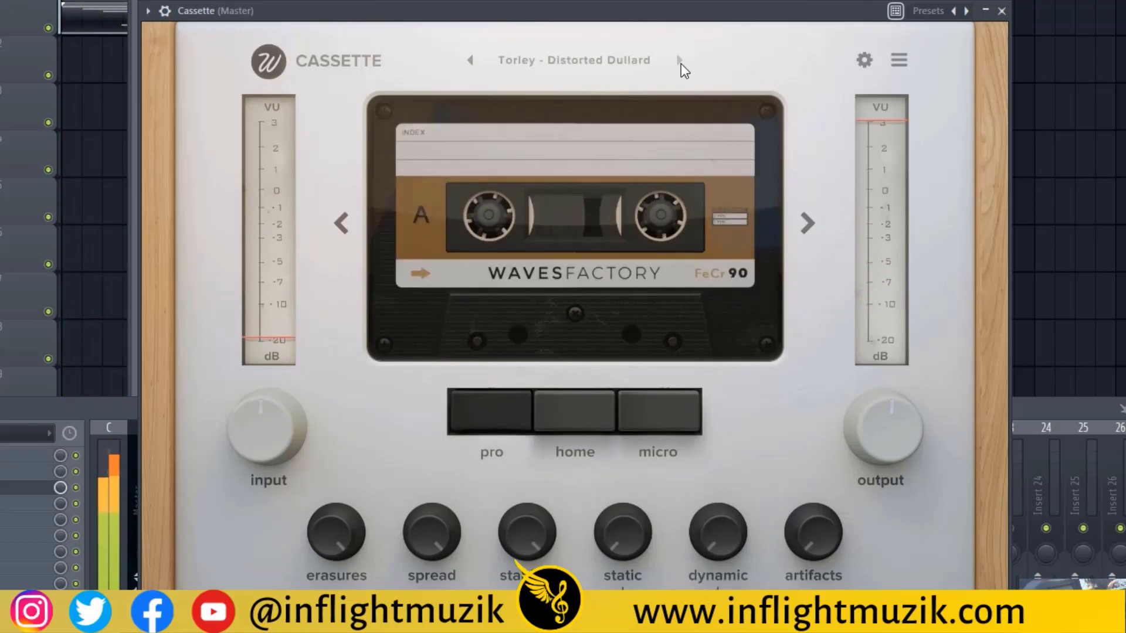
click(681, 64)
click(680, 64)
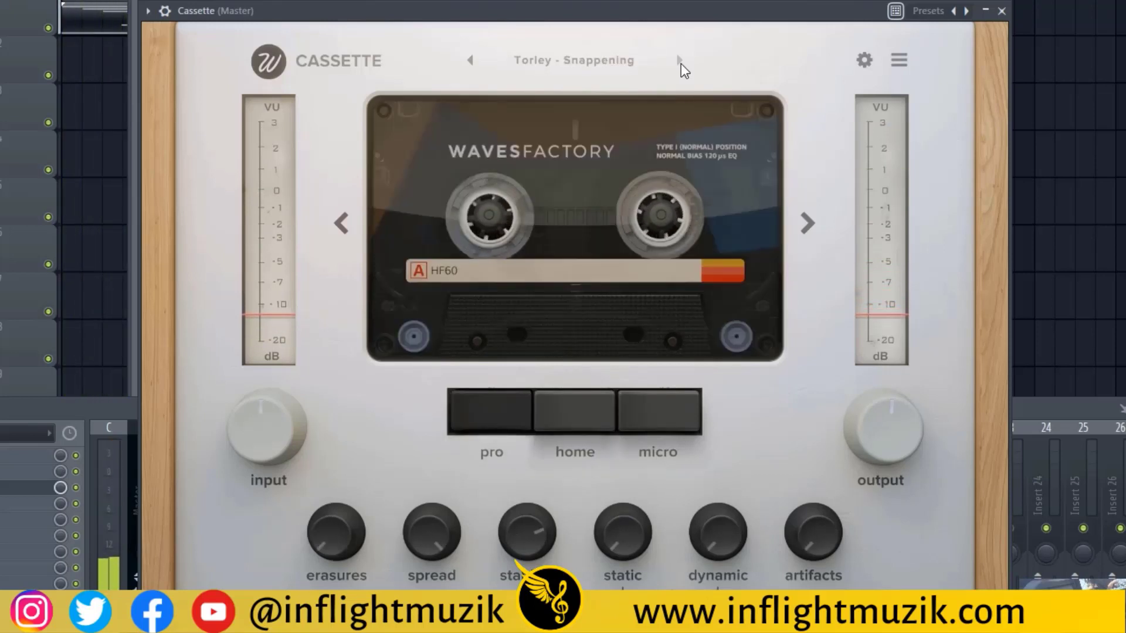
click(680, 63)
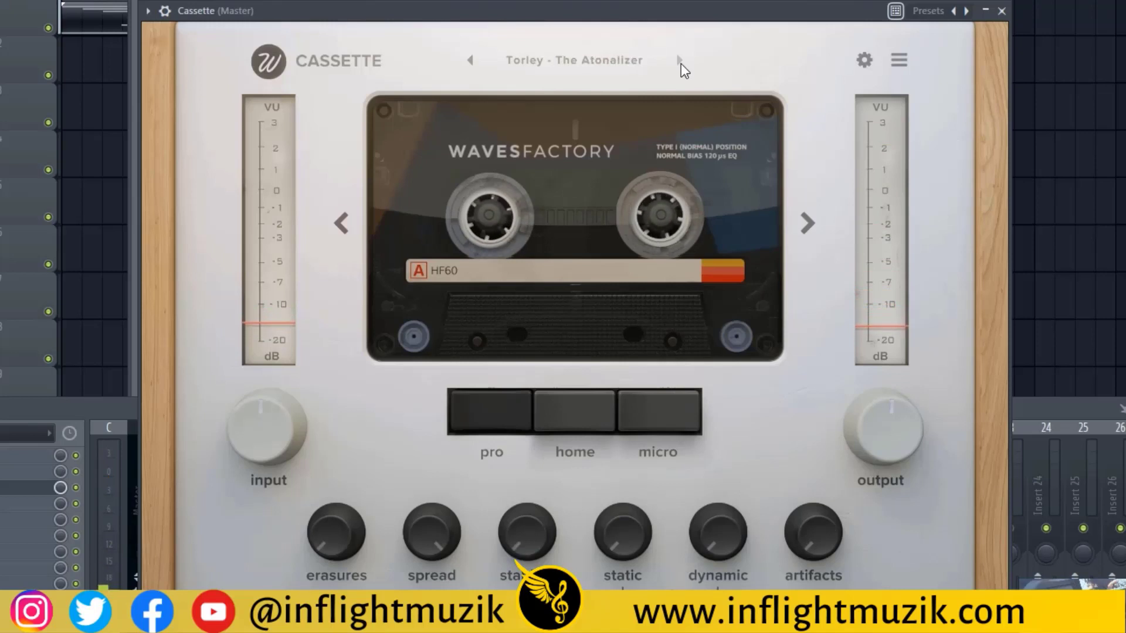
click(681, 63)
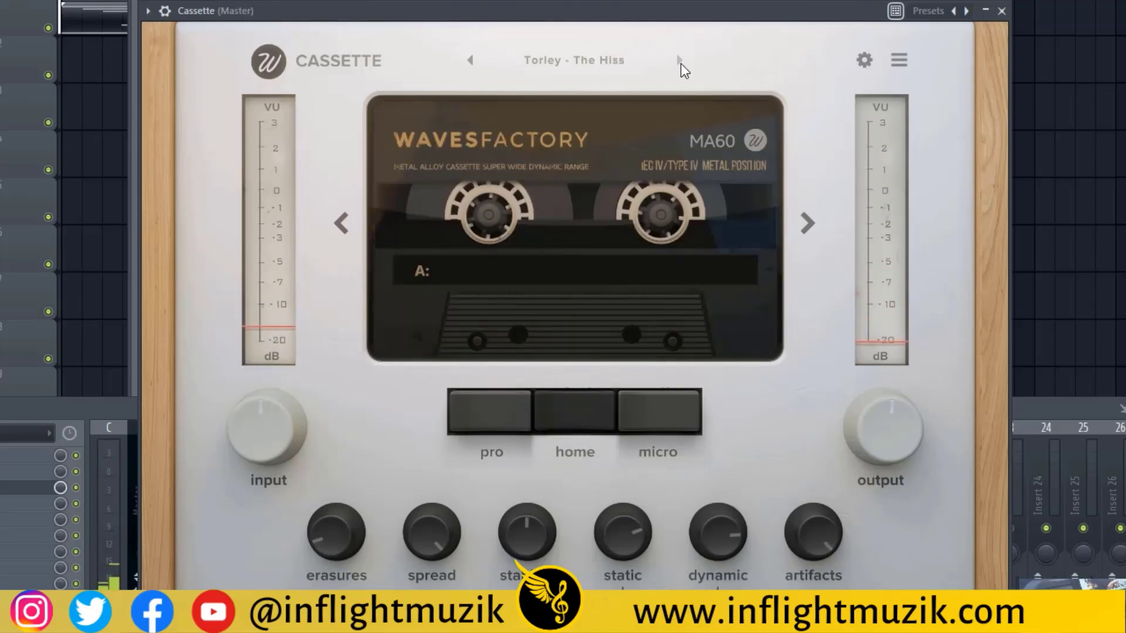
- Audition the factory presets in order from 1978 past Tascam, continuing around to the Insight - Bayside preset
click(680, 64)
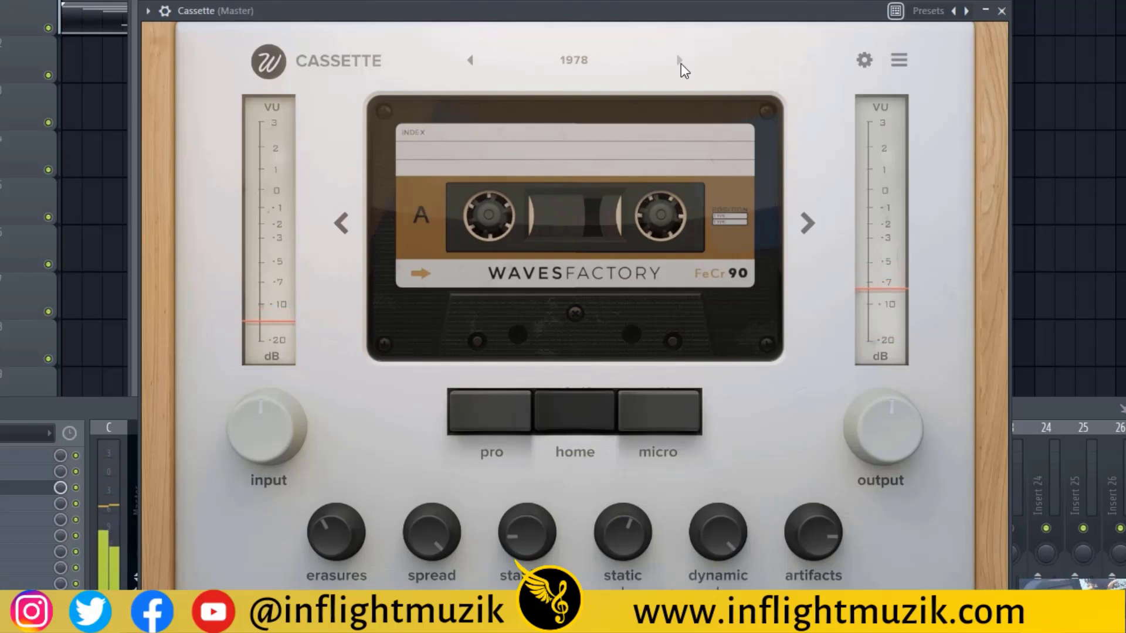
click(681, 64)
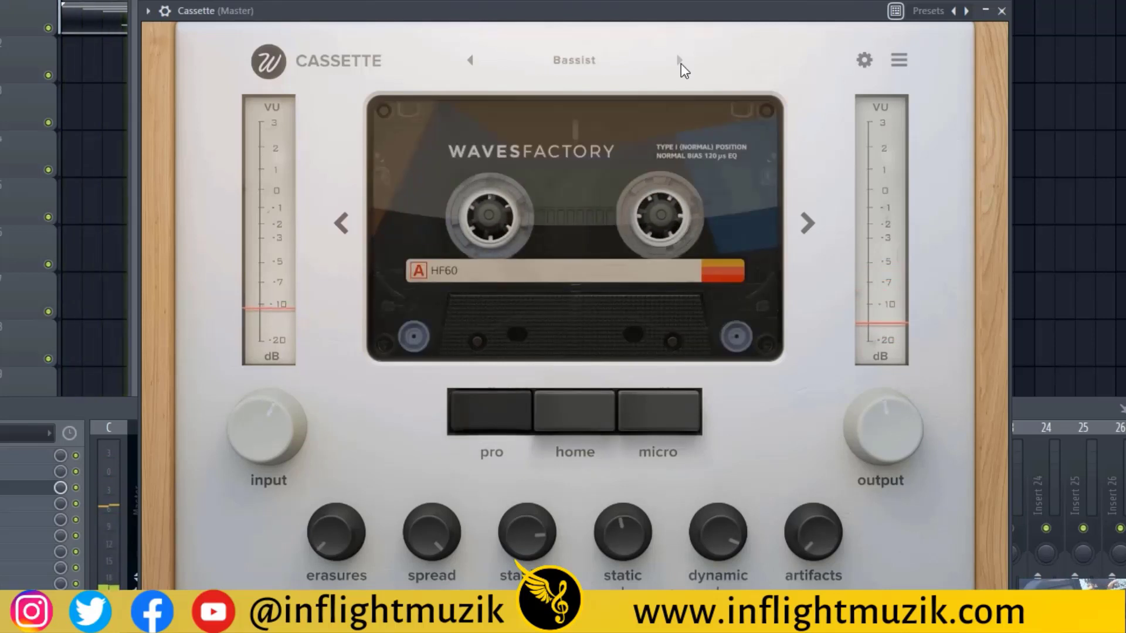
click(681, 64)
click(680, 64)
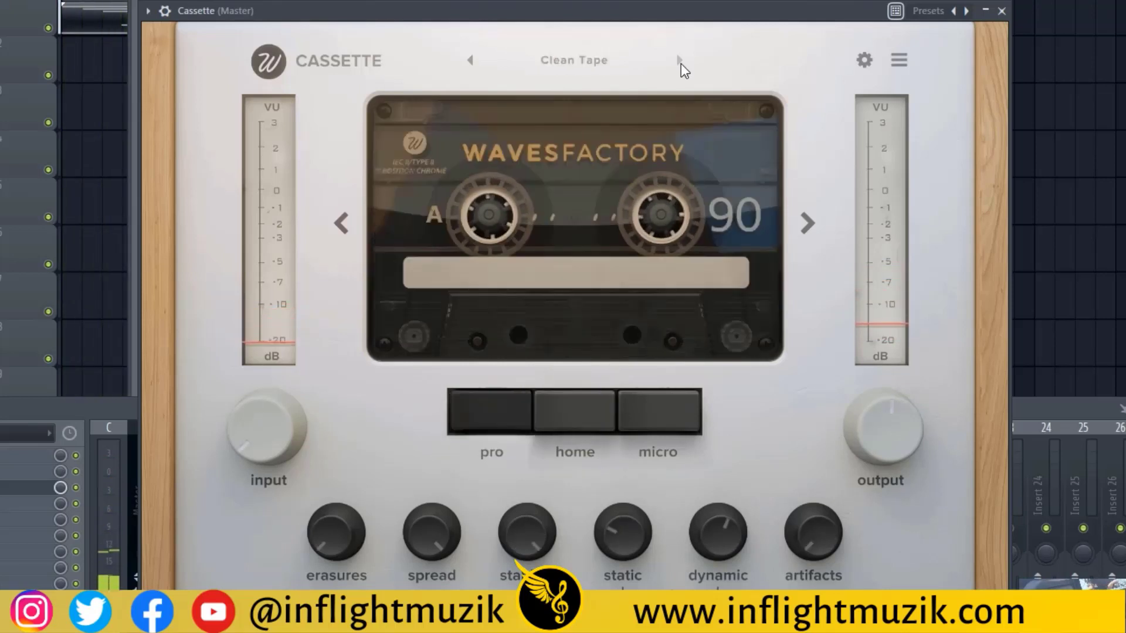
click(681, 63)
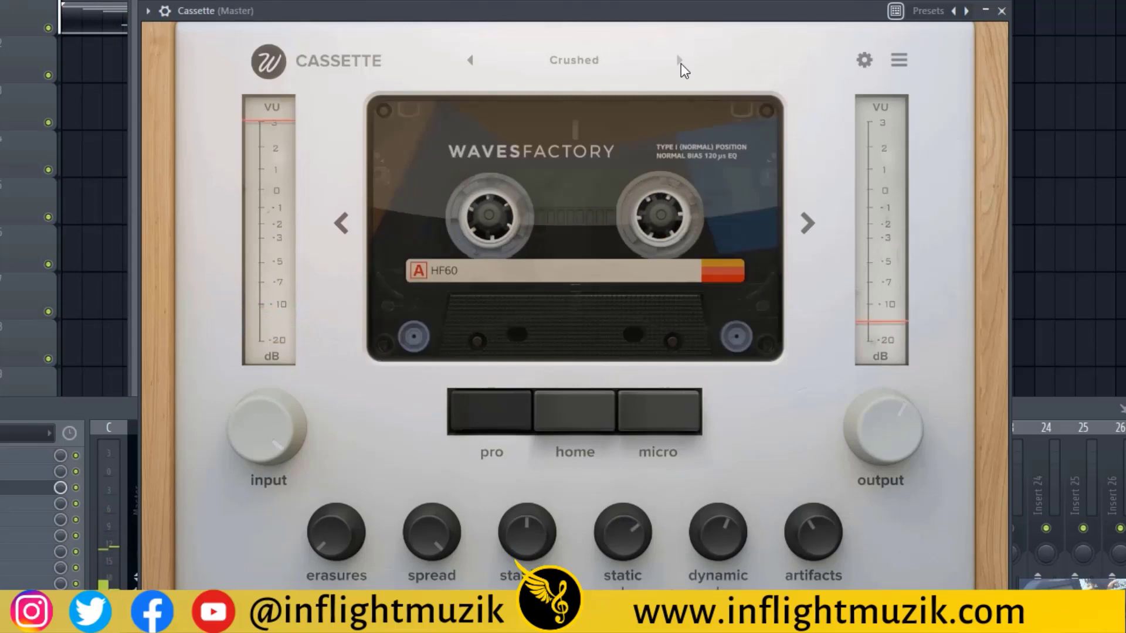
click(681, 64)
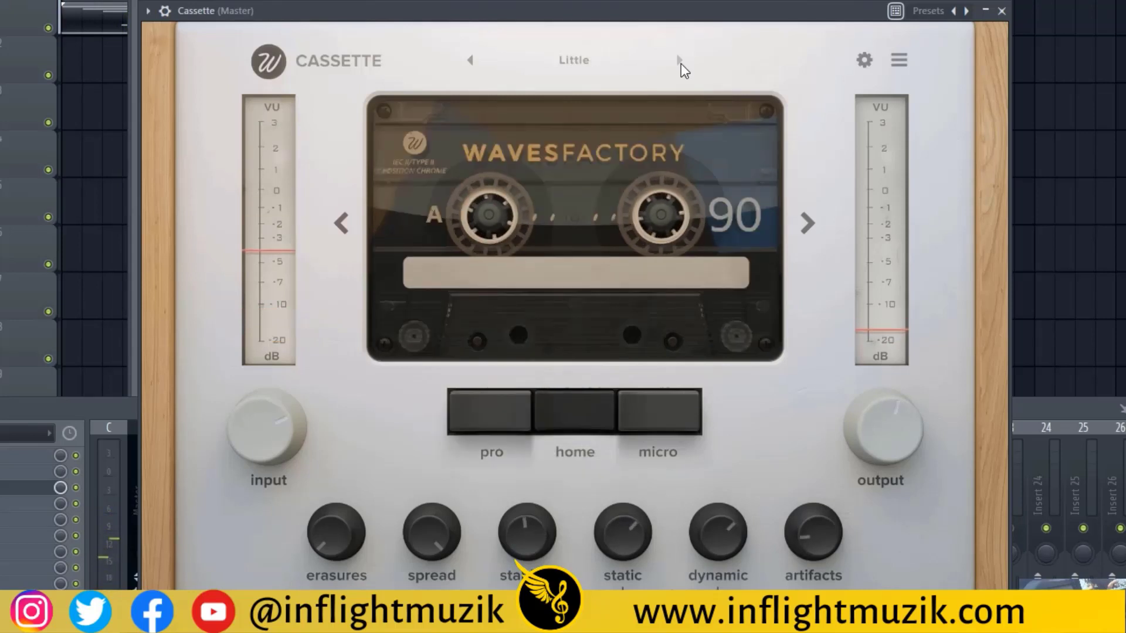
click(681, 63)
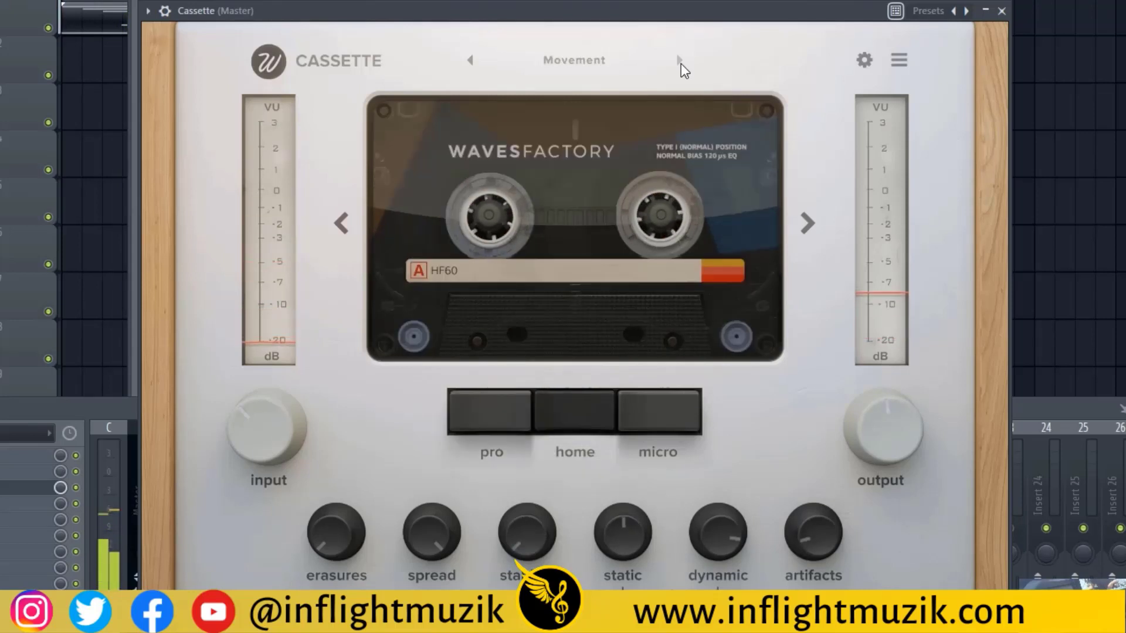
click(680, 63)
click(681, 63)
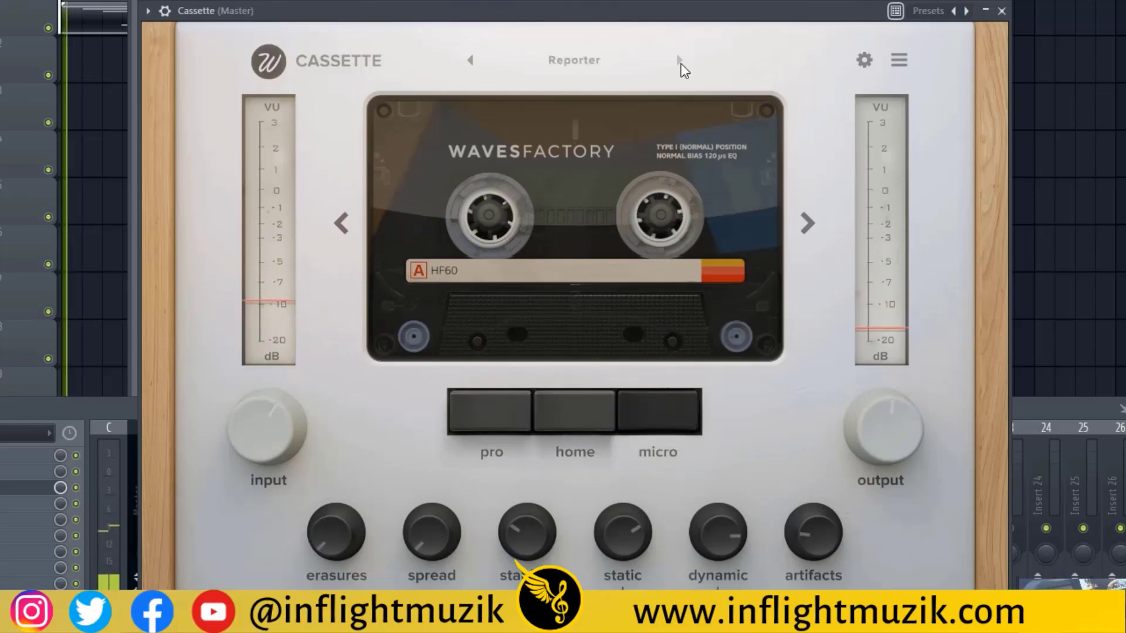
click(680, 63)
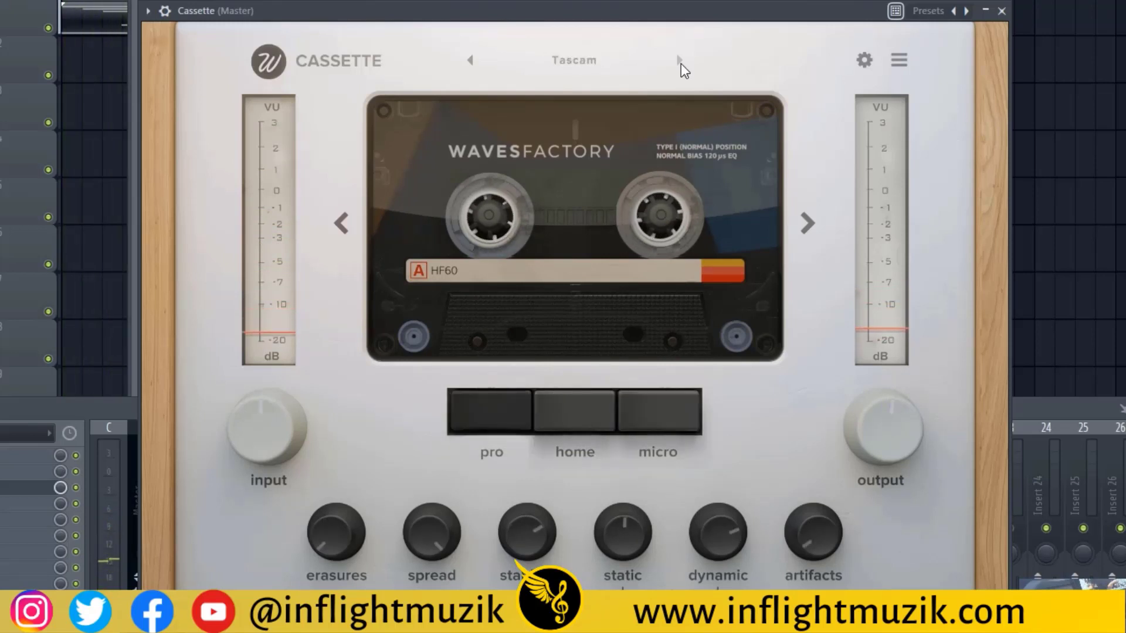
click(681, 63)
click(681, 64)
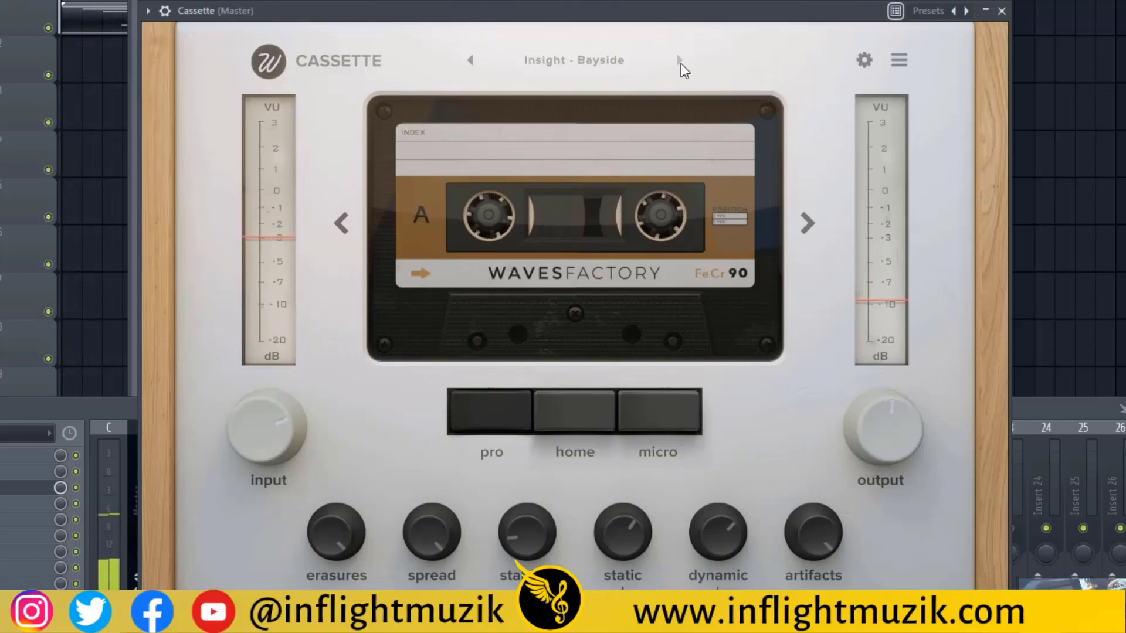